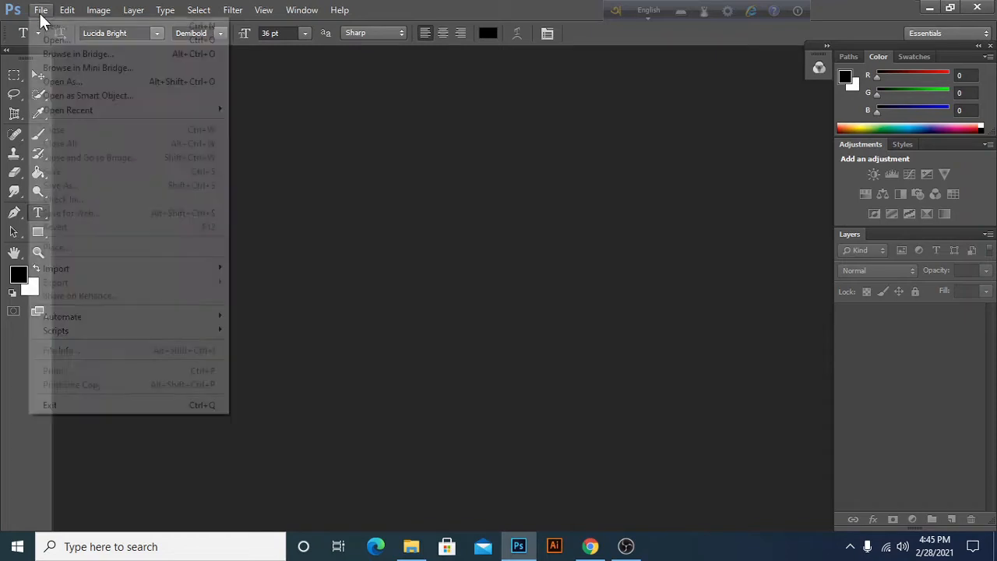
Create a 1080 x 875 pixel, 72 pixels/inch RGB document with a white background and unlock its Background layer.
left_click(45, 24)
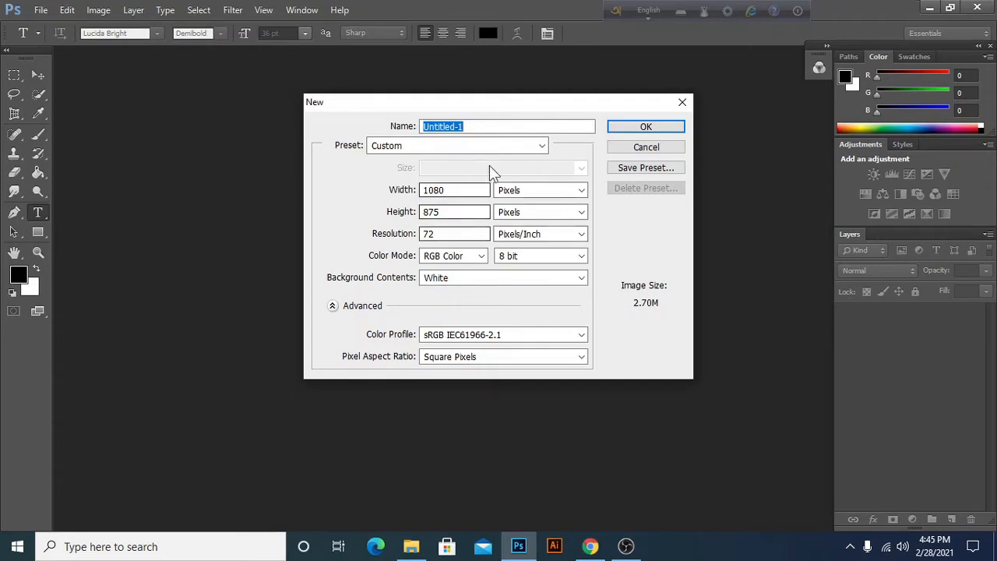
left_click(645, 129)
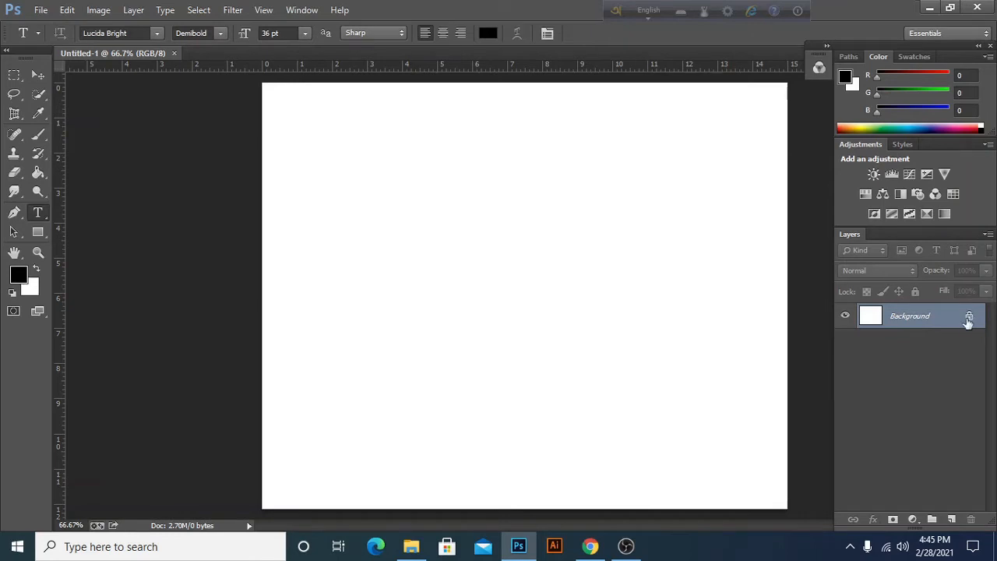
mouse_move(969, 322)
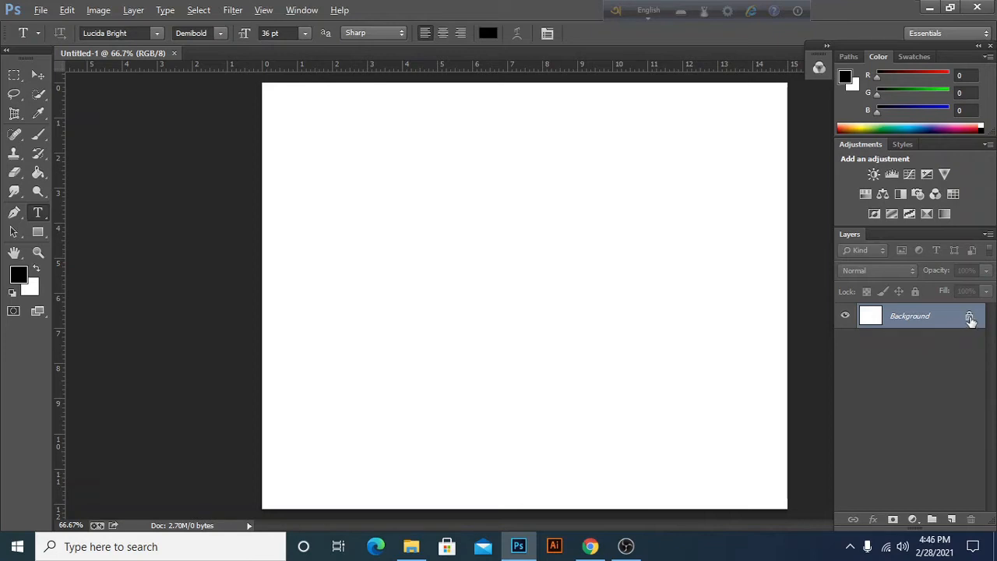
left_click(968, 321)
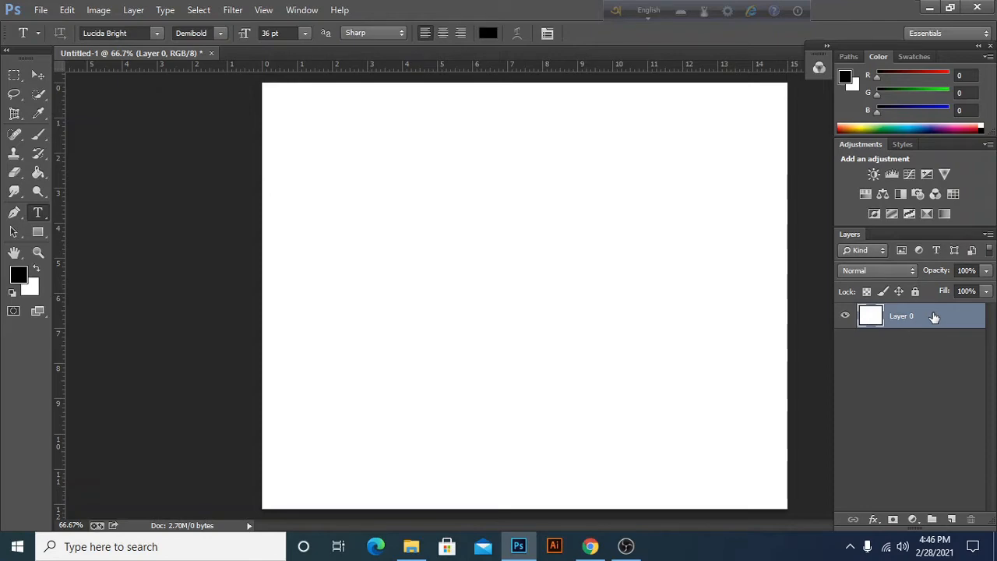
Add a Gradient Overlay style to Layer 0 and load the Black, White gradient preset for editing.
double_click(934, 317)
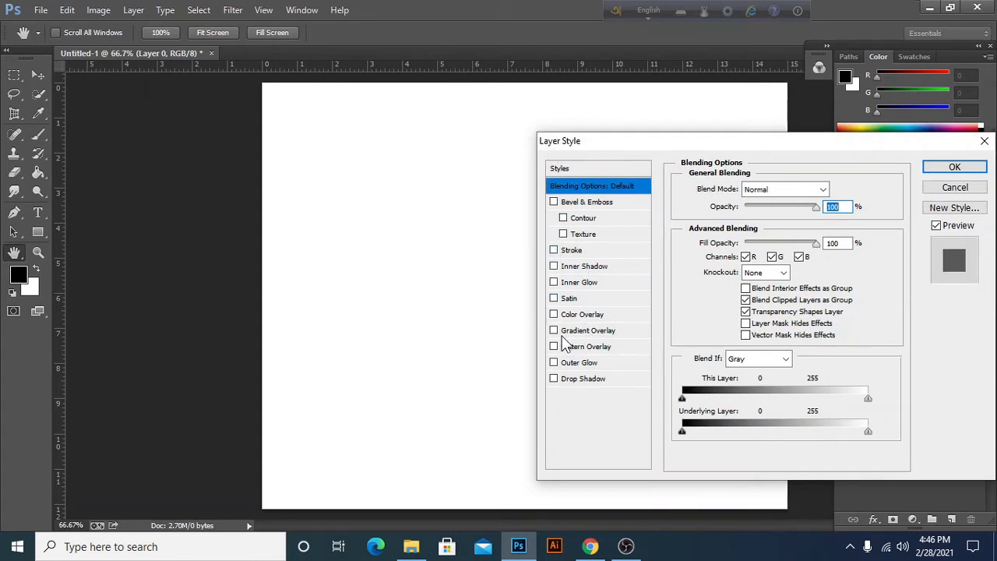
left_click(597, 333)
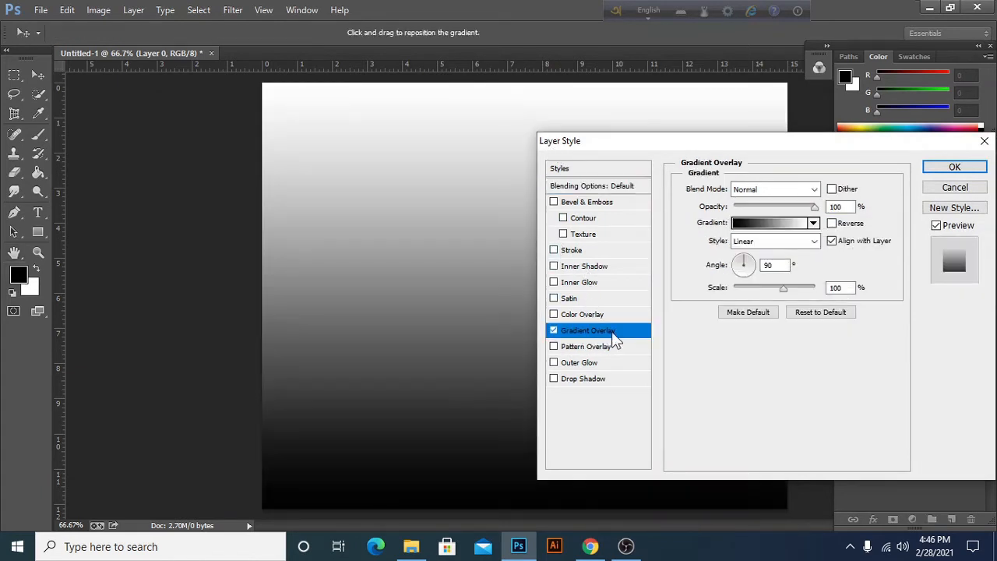
left_click(771, 223)
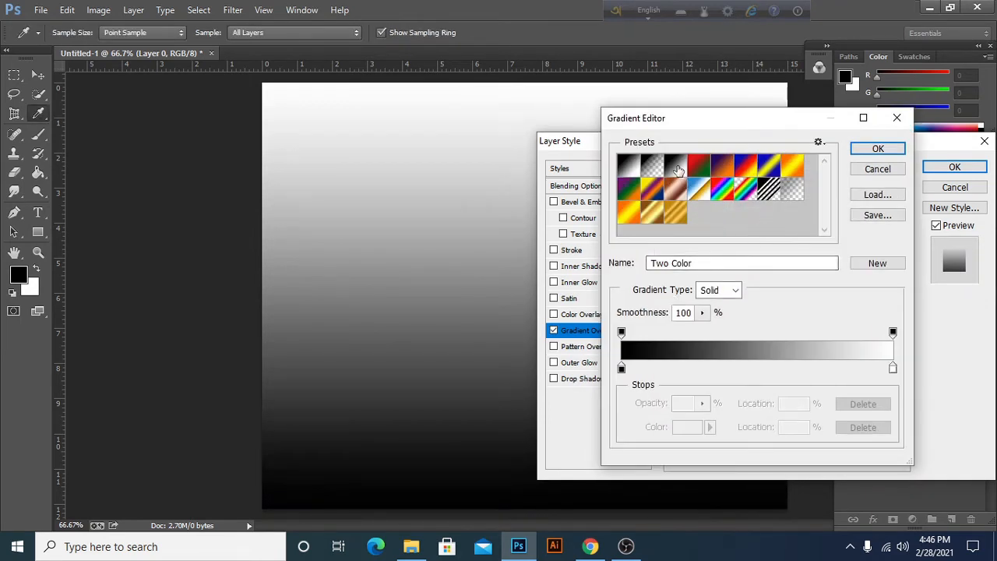
left_click(676, 167)
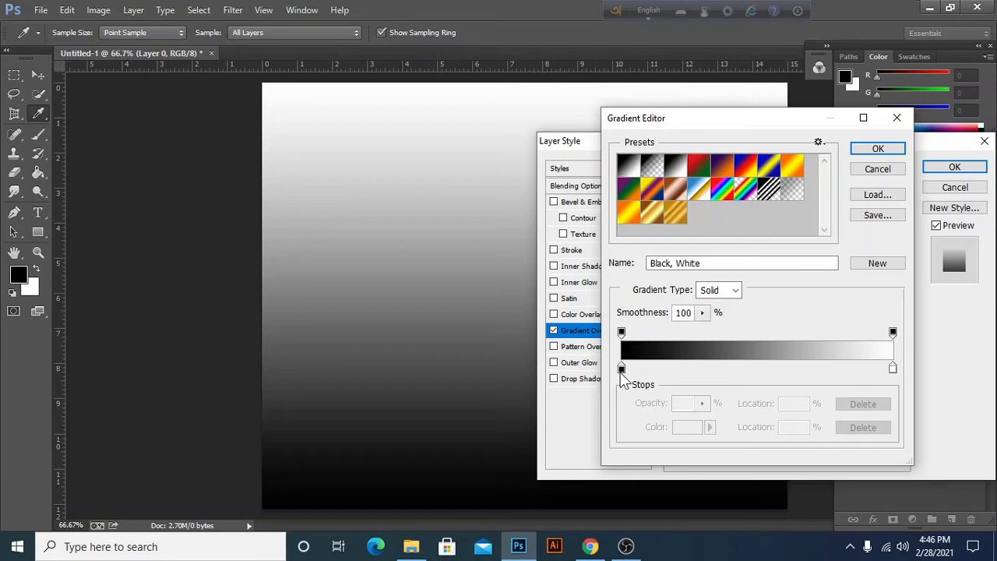
Change the gradient's white end stop to grey #7e7d7d and accept the edited gradient.
left_click(893, 369)
left_click(700, 428)
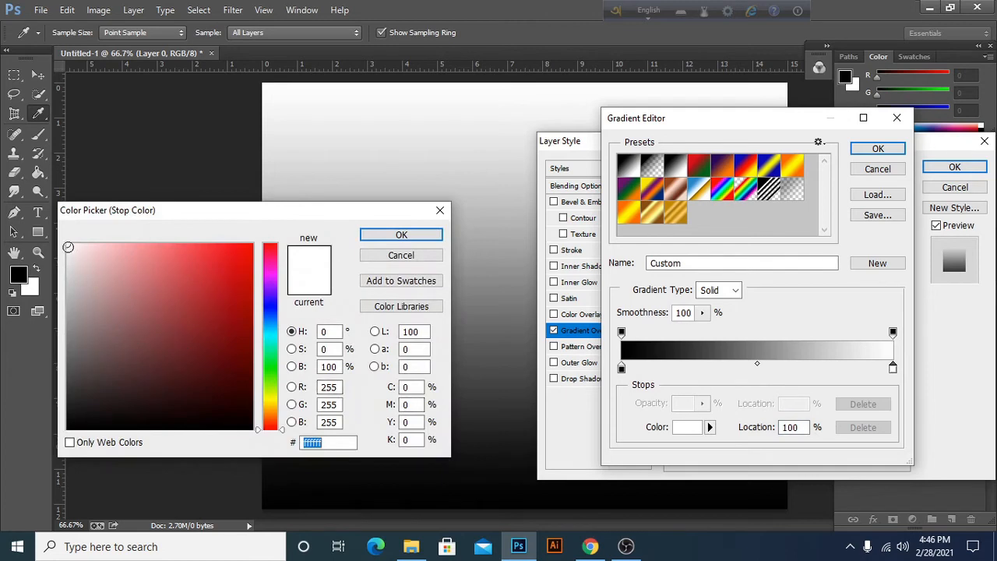
left_click(73, 274)
left_click(68, 338)
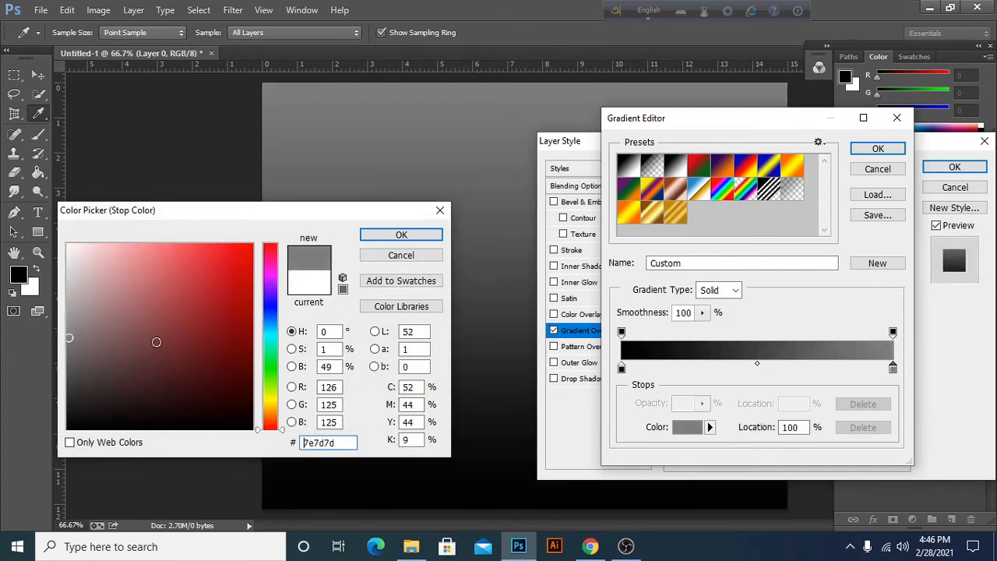
left_click(428, 235)
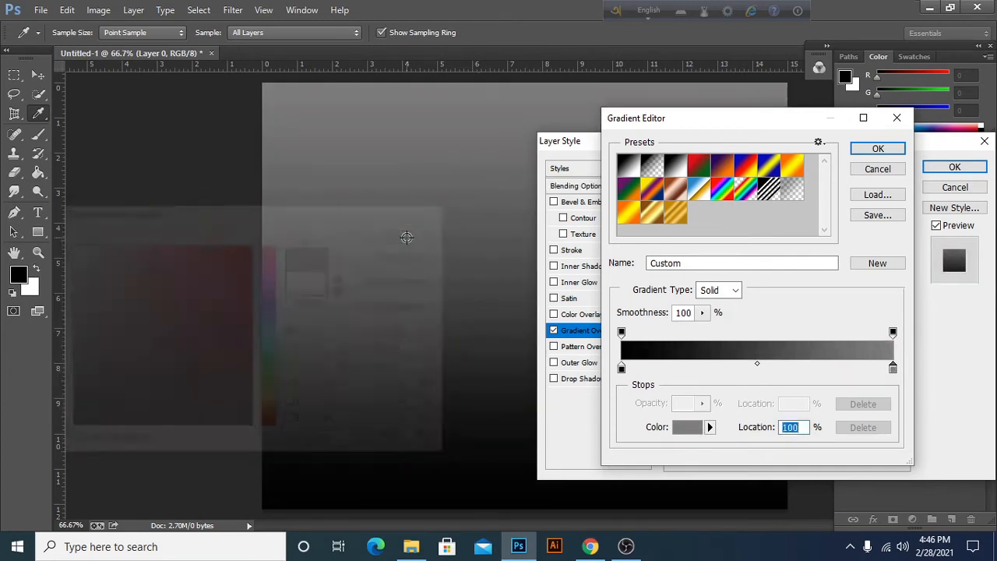
left_click(878, 149)
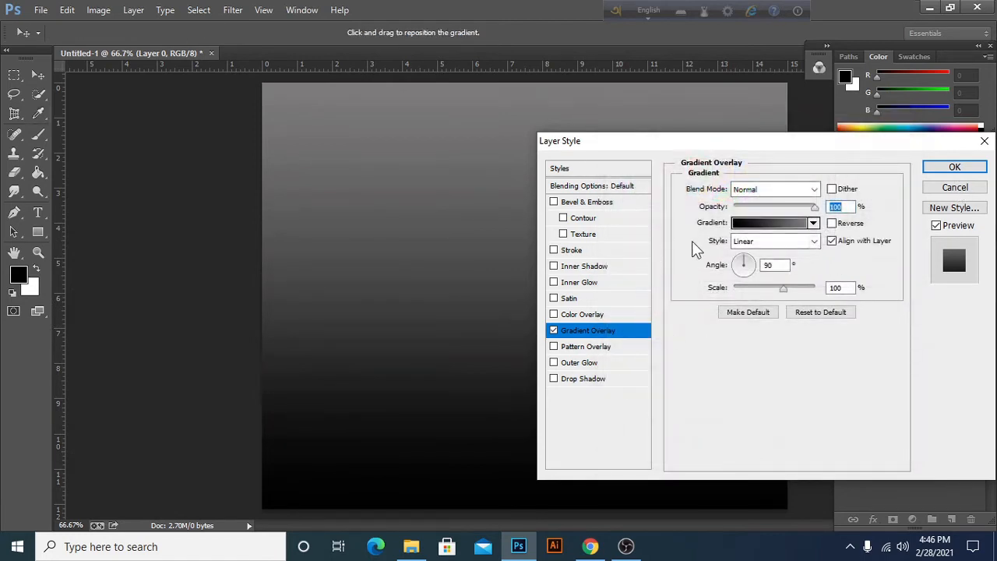
Set the gradient overlay's style to Radial and reverse its colours.
left_click(814, 242)
left_click(744, 268)
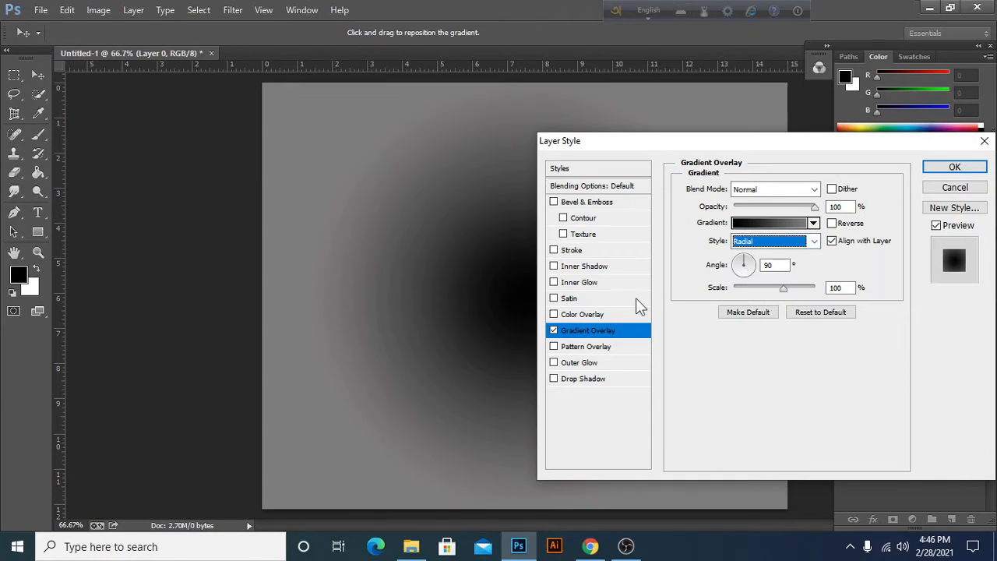
left_click_drag(728, 144, 772, 140)
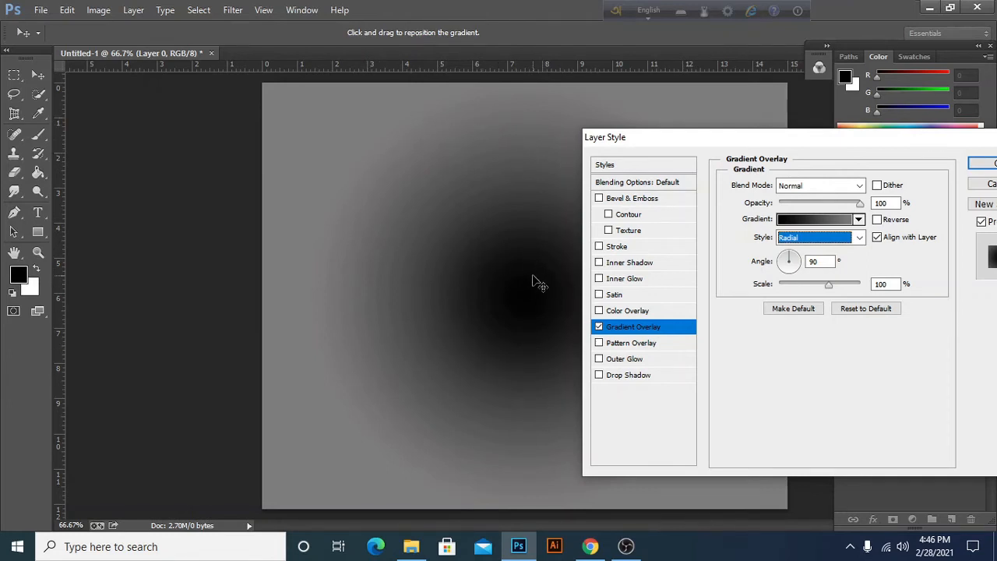
left_click(877, 220)
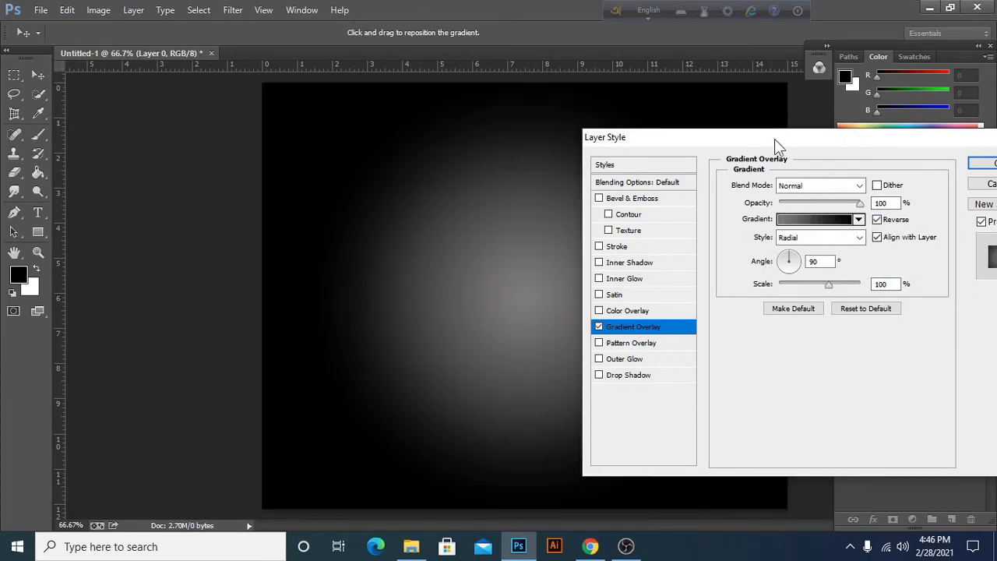
left_click_drag(774, 138, 785, 195)
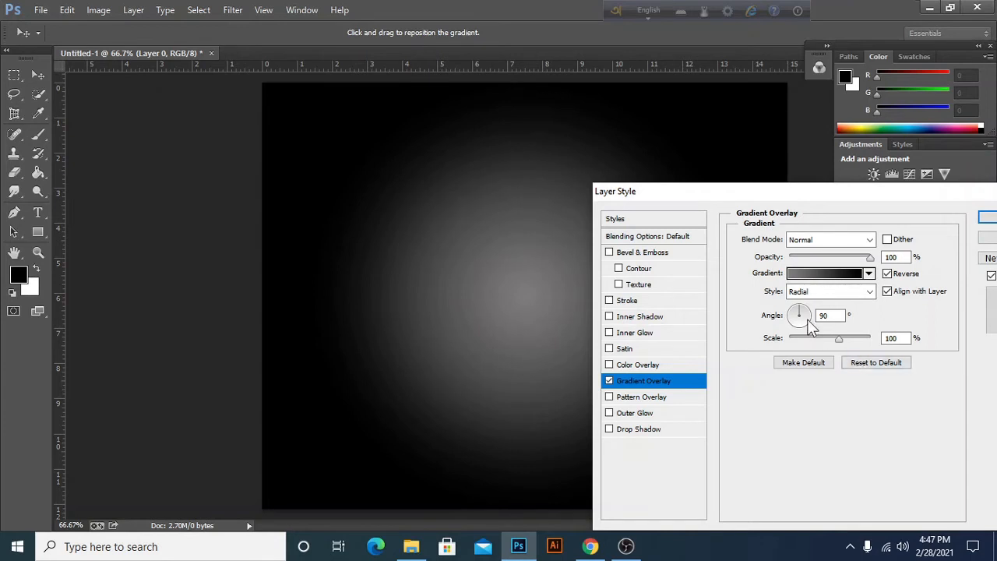
Set the gradient overlay's angle to 127° and apply the layer style.
left_click_drag(800, 305, 796, 314)
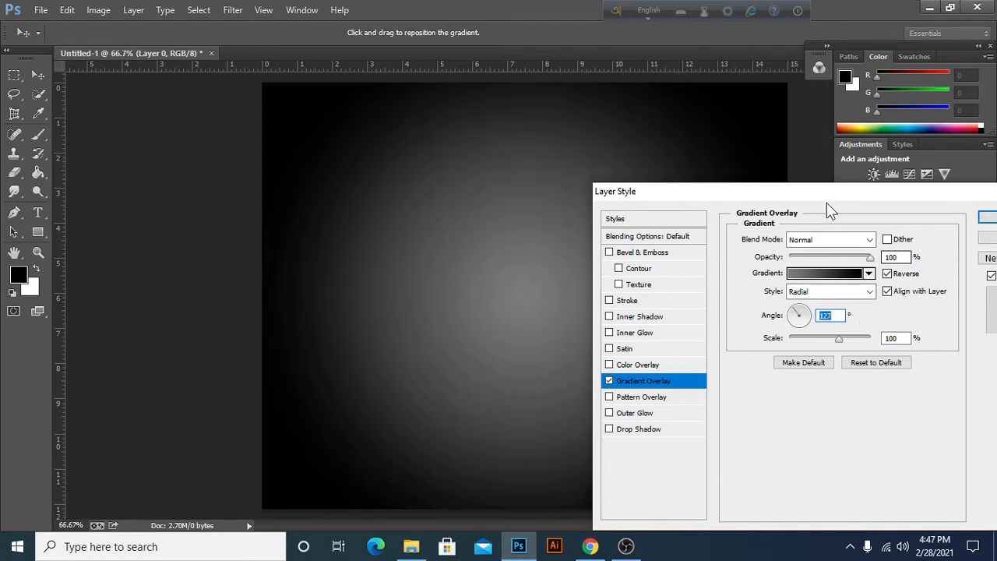
left_click_drag(822, 192, 688, 175)
left_click(867, 203)
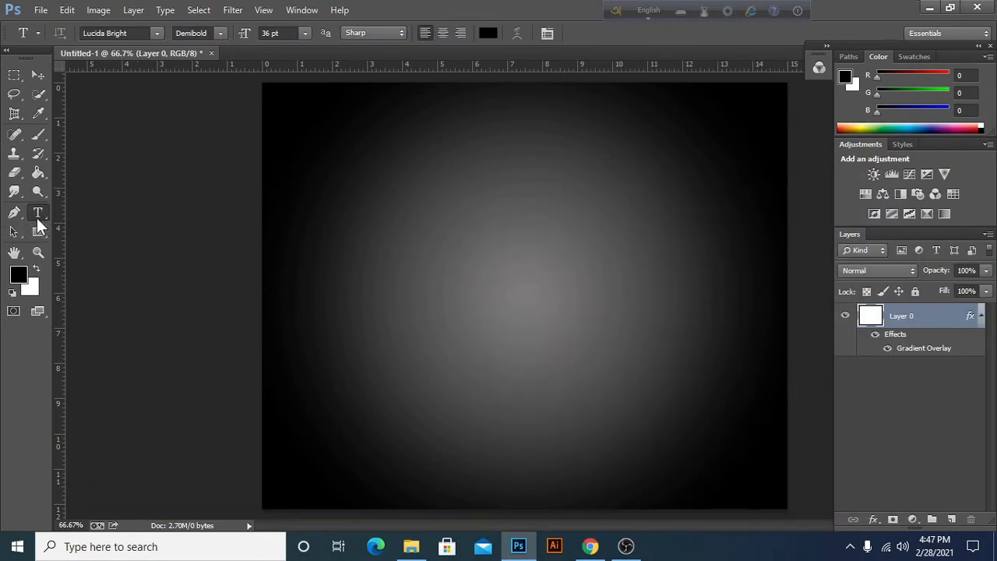
Add the horizontal text GOLD in black Lucida Bright Demibold, 36 pt, on the canvas.
left_click(41, 212)
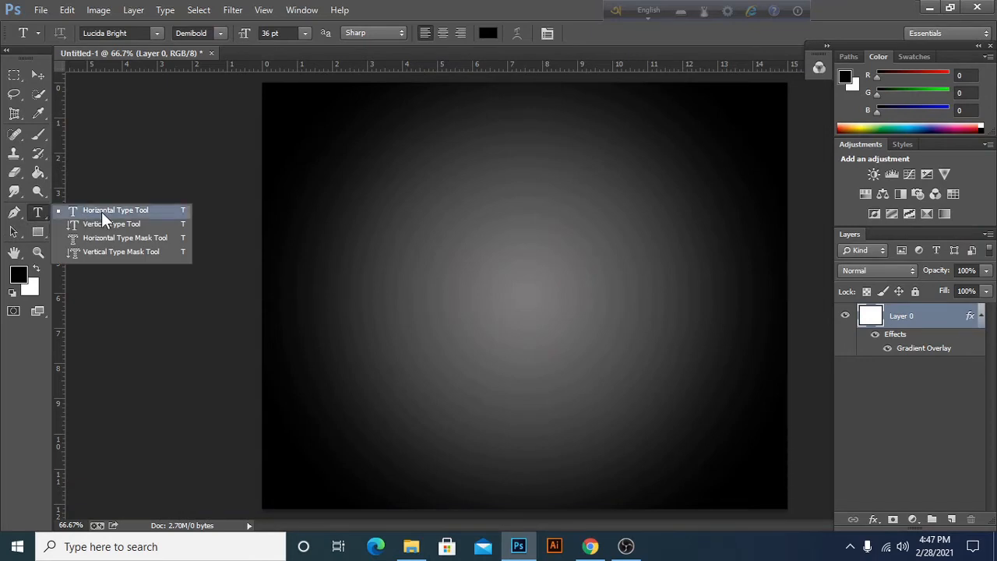
left_click(156, 209)
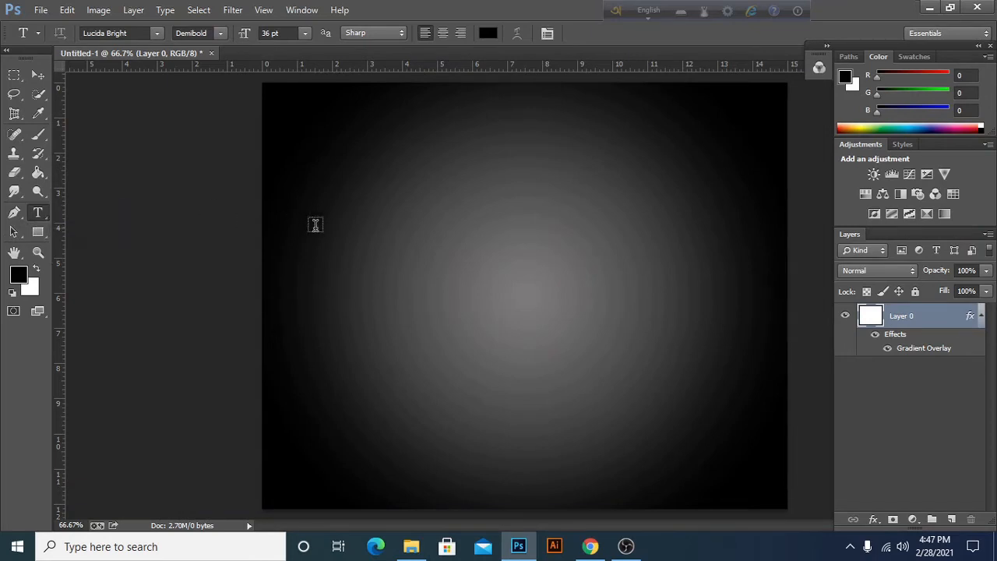
left_click(377, 269)
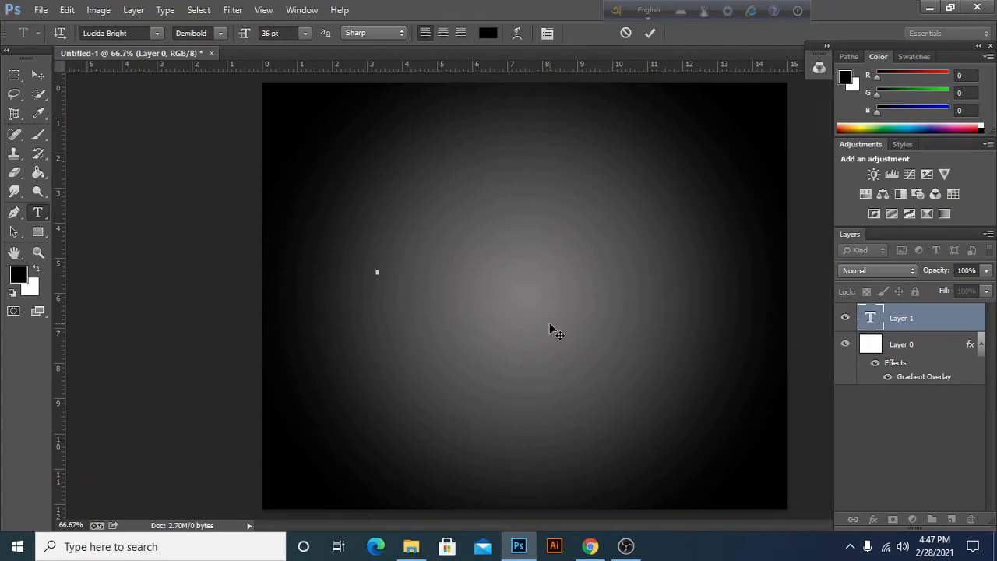
type("GOLD")
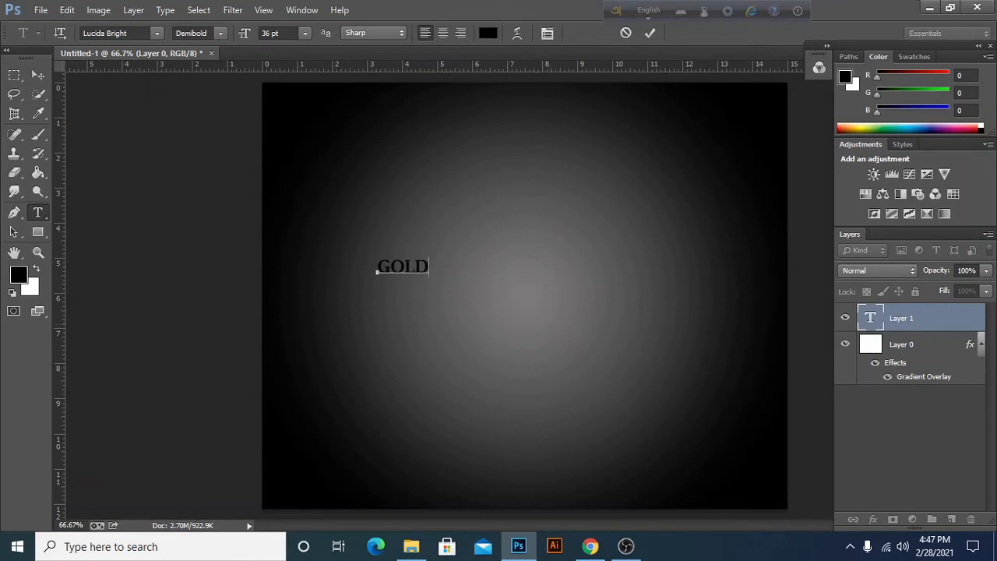
left_click(37, 74)
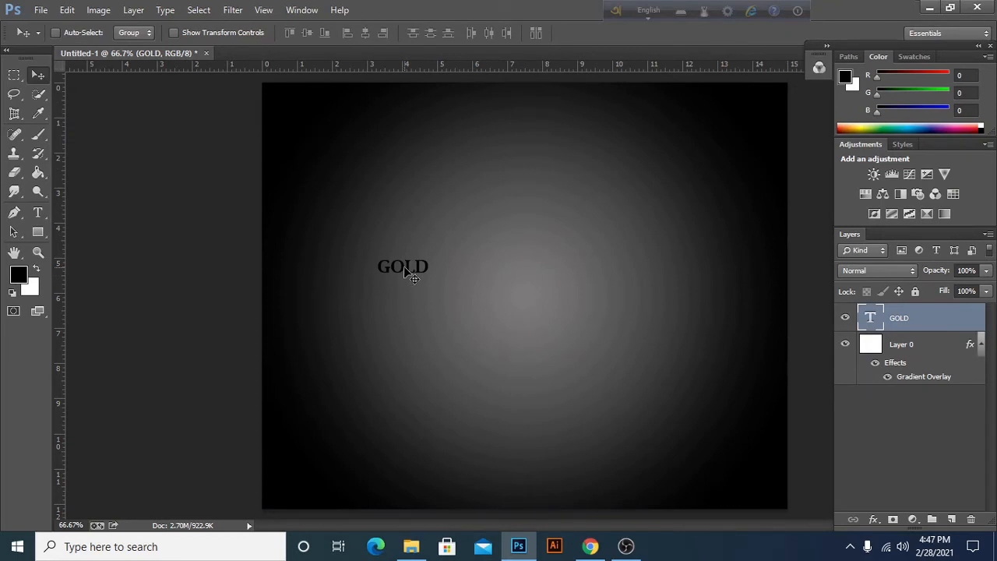
Scale the GOLD text proportionally to about 853% and position it in the middle of the canvas.
key("ctrl+t")
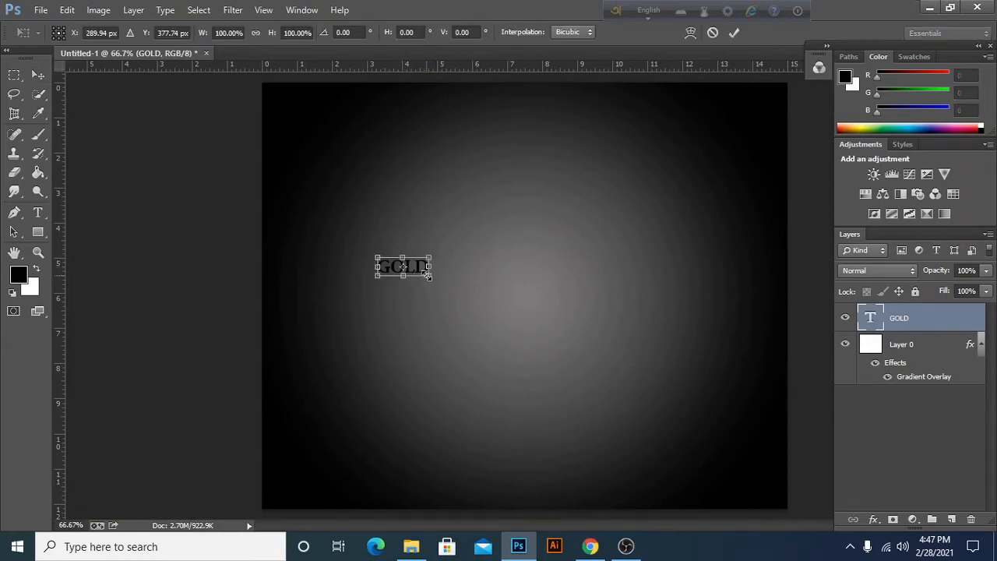
left_click_drag(427, 277, 701, 456)
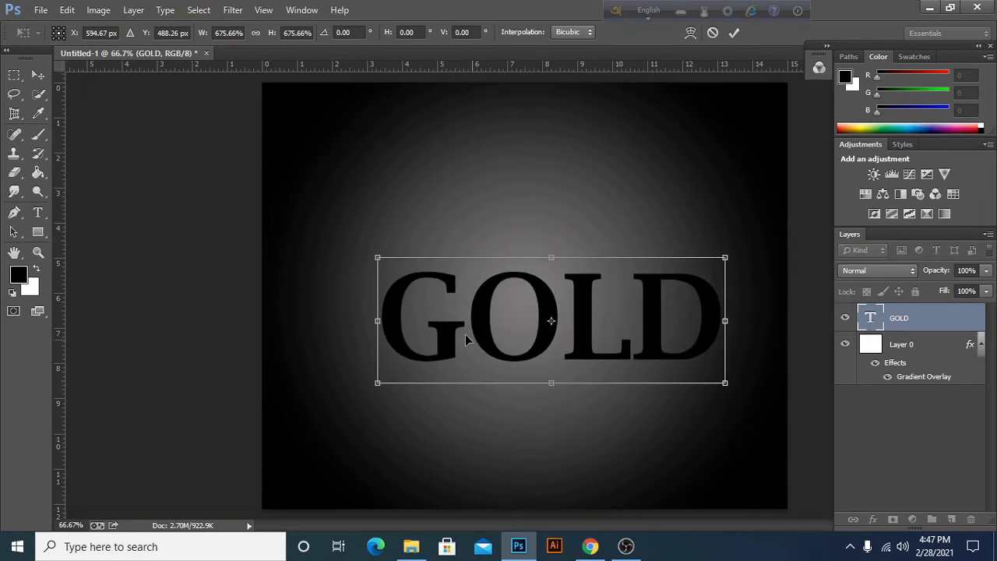
left_click_drag(378, 258, 319, 222)
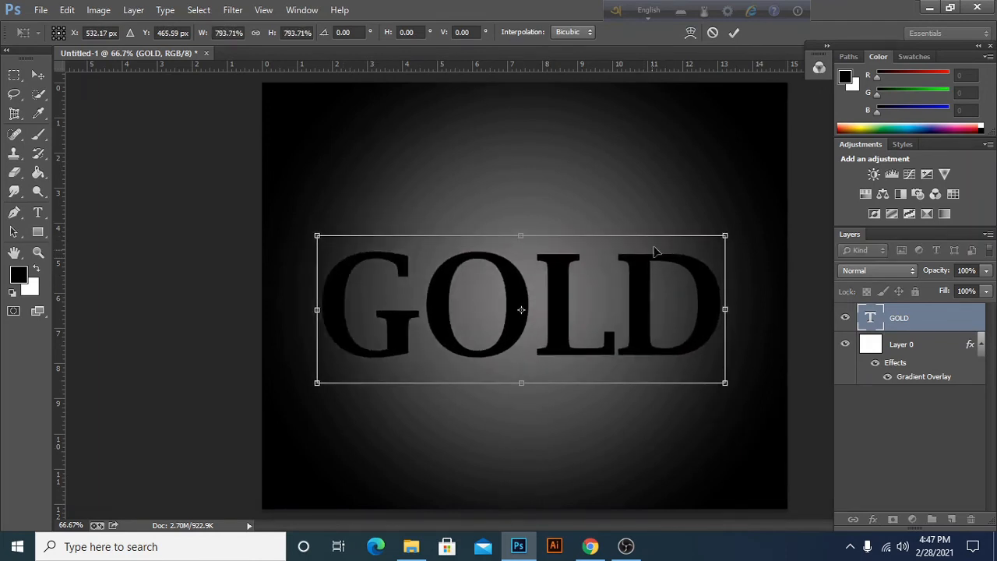
left_click_drag(725, 235, 755, 225)
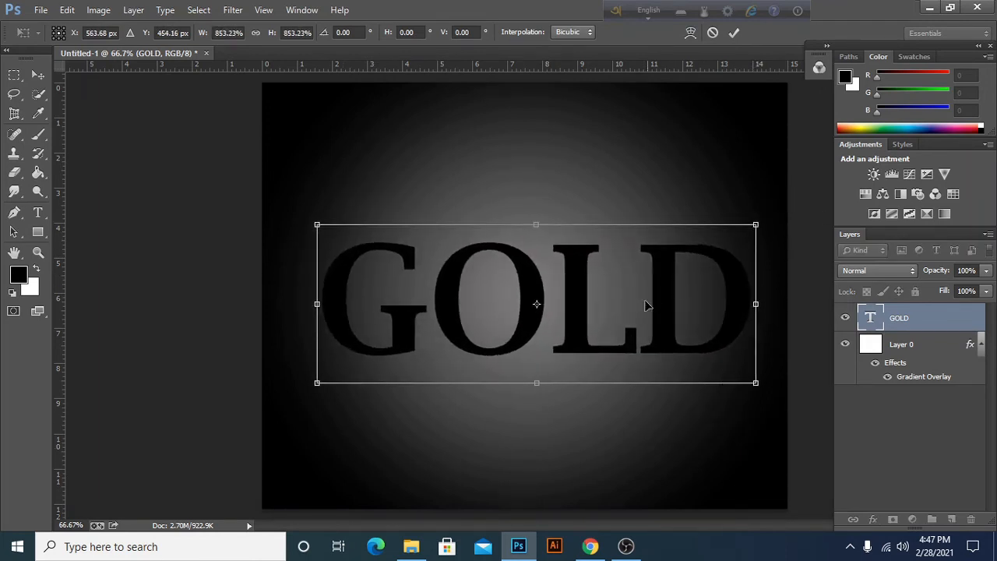
left_click_drag(581, 301, 574, 295)
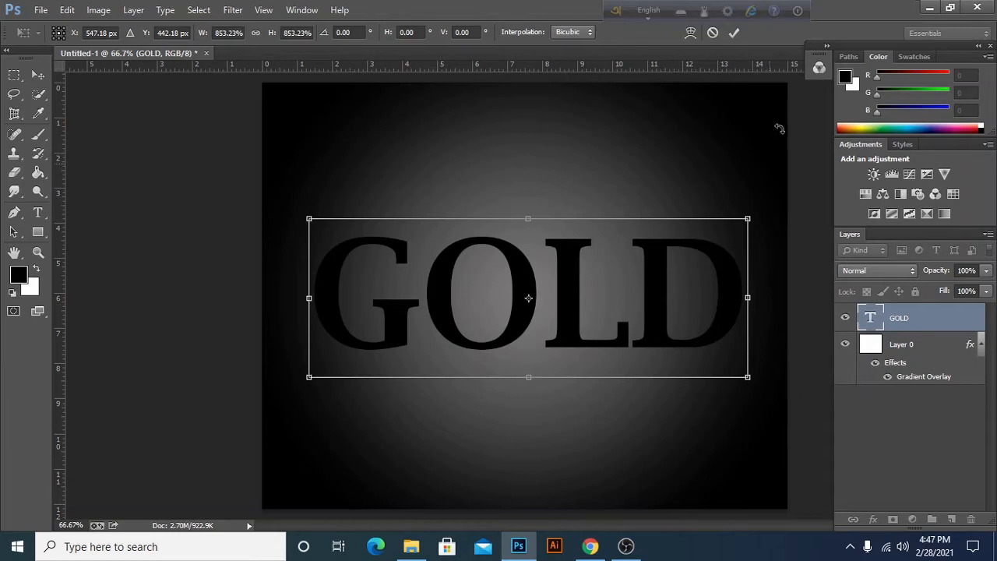
left_click(736, 32)
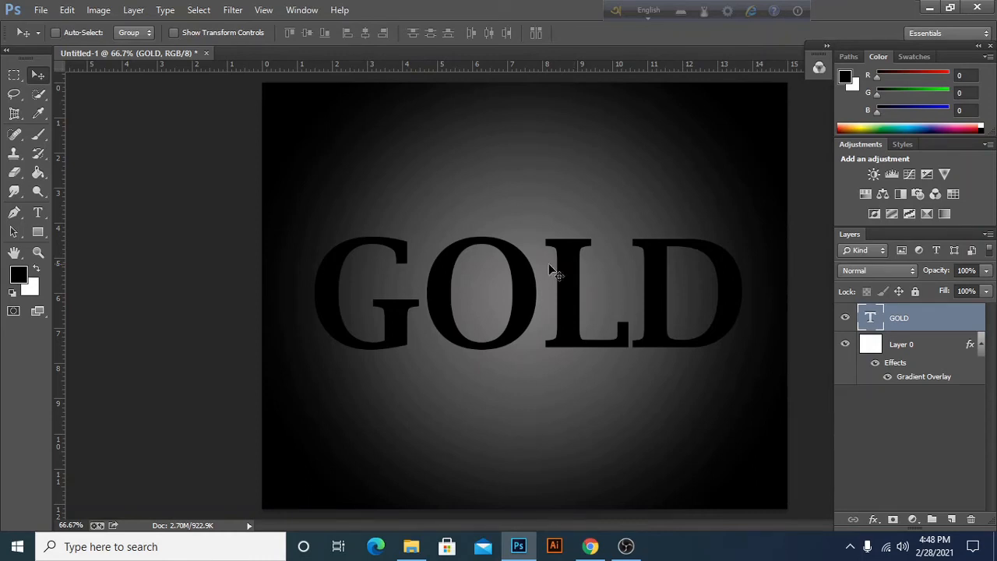
Recolour all of the GOLD text to hex FFAB27 and commit the text edit.
left_click(36, 216)
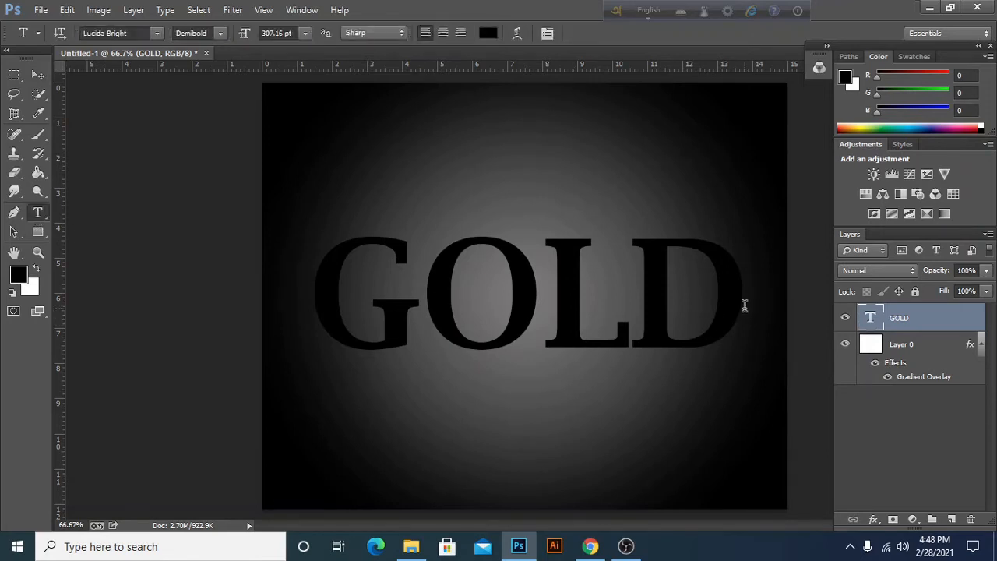
left_click_drag(744, 305, 311, 296)
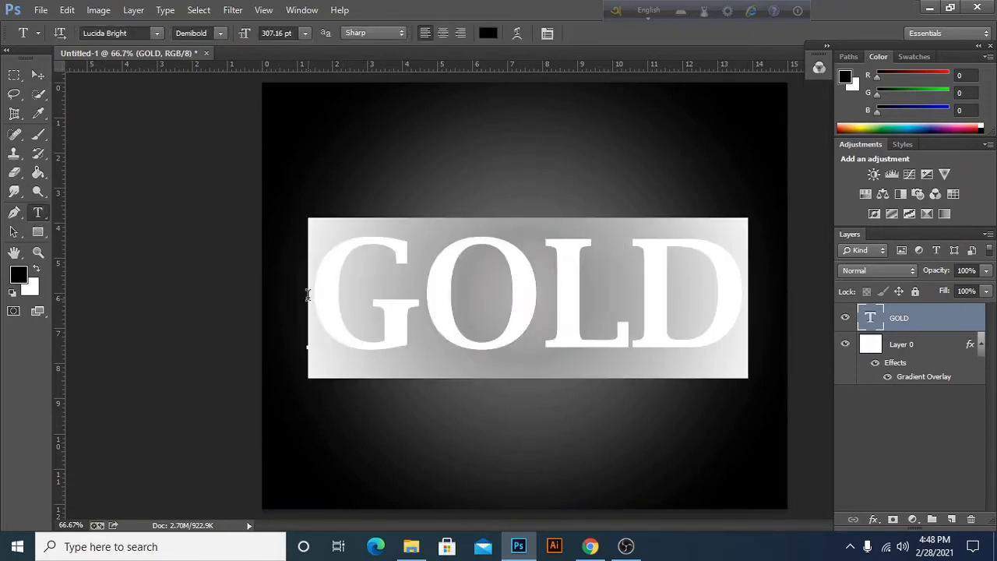
left_click(486, 33)
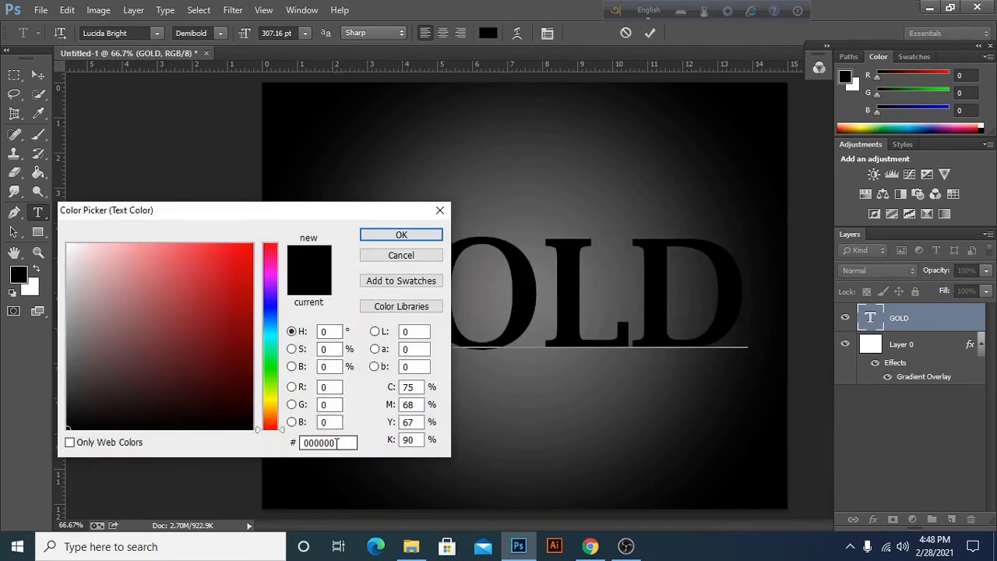
double_click(337, 443)
left_click(336, 443)
type("FF")
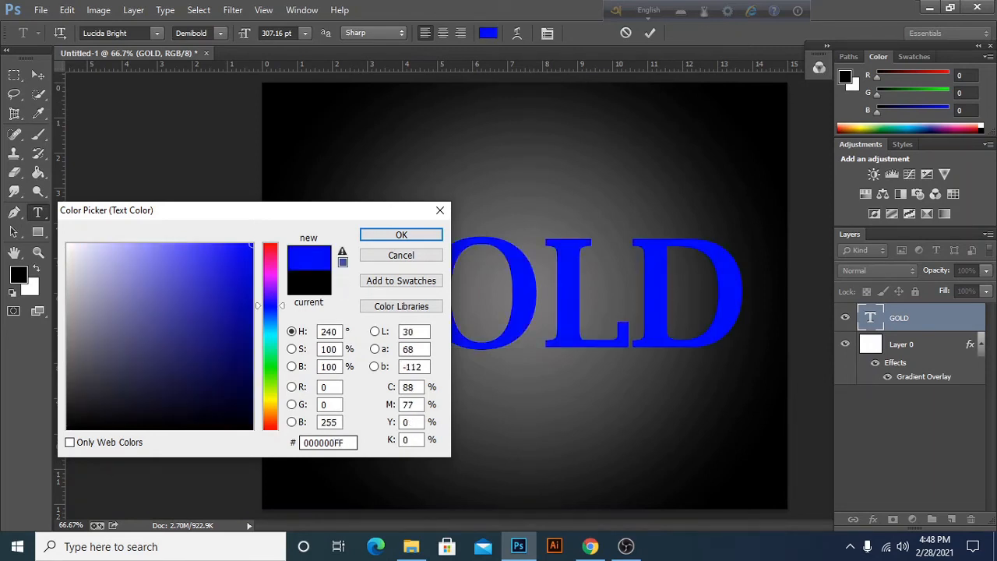
key("BackSpace")
key("BackSpace")
key("BackSpace")
key("BackSpace")
key("BackSpace")
key("BackSpace")
key("BackSpace")
key("BackSpace")
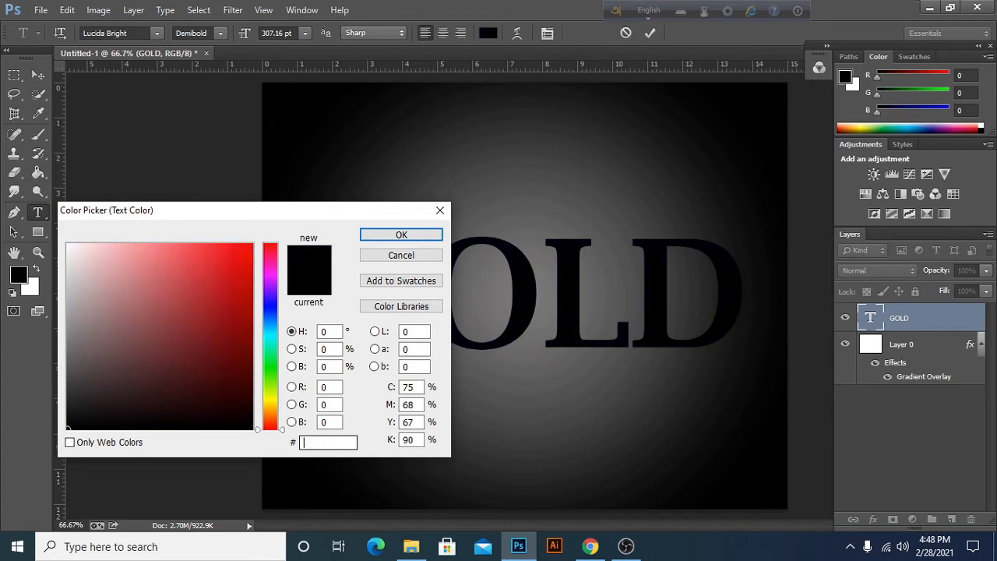
type("FF")
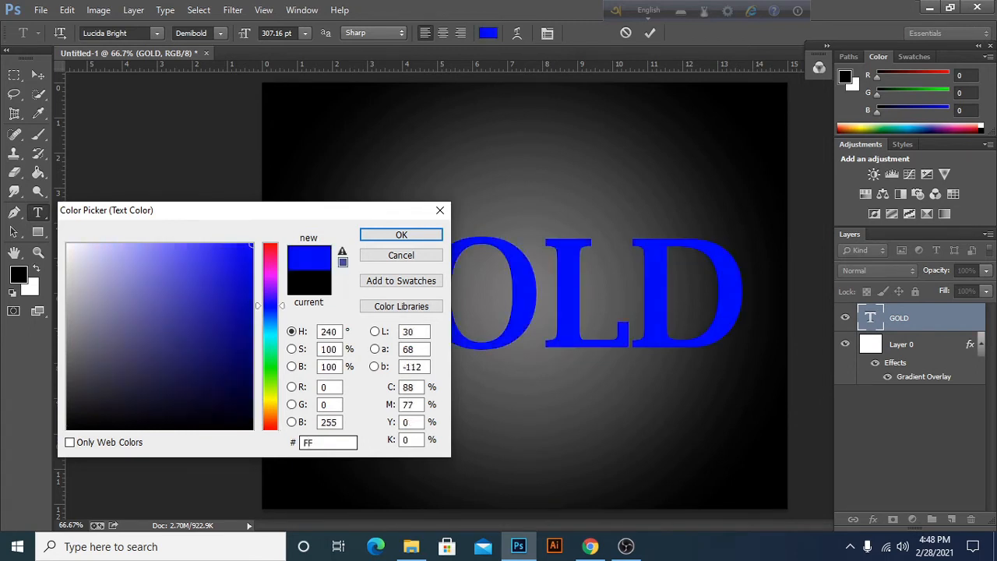
type("AB")
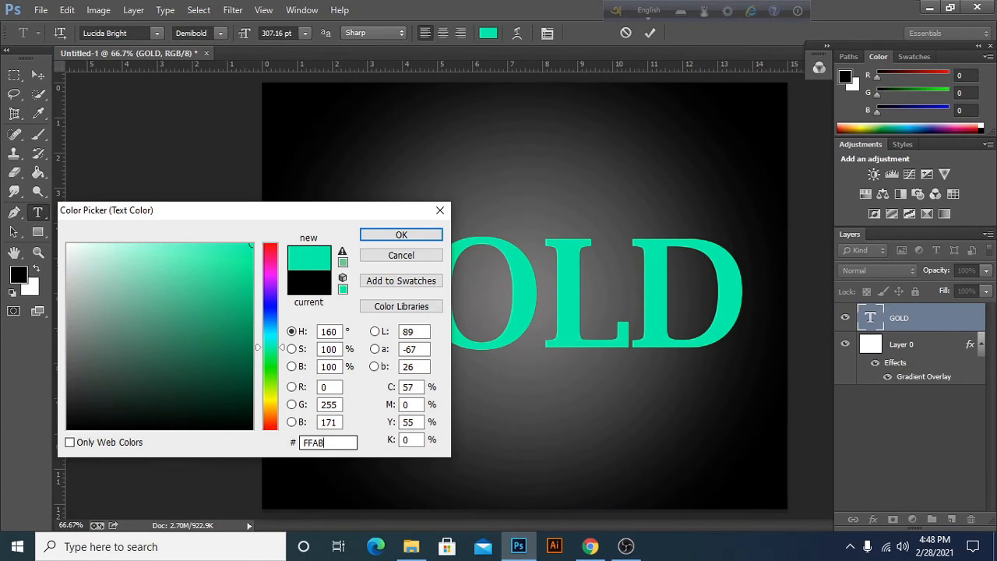
type("27")
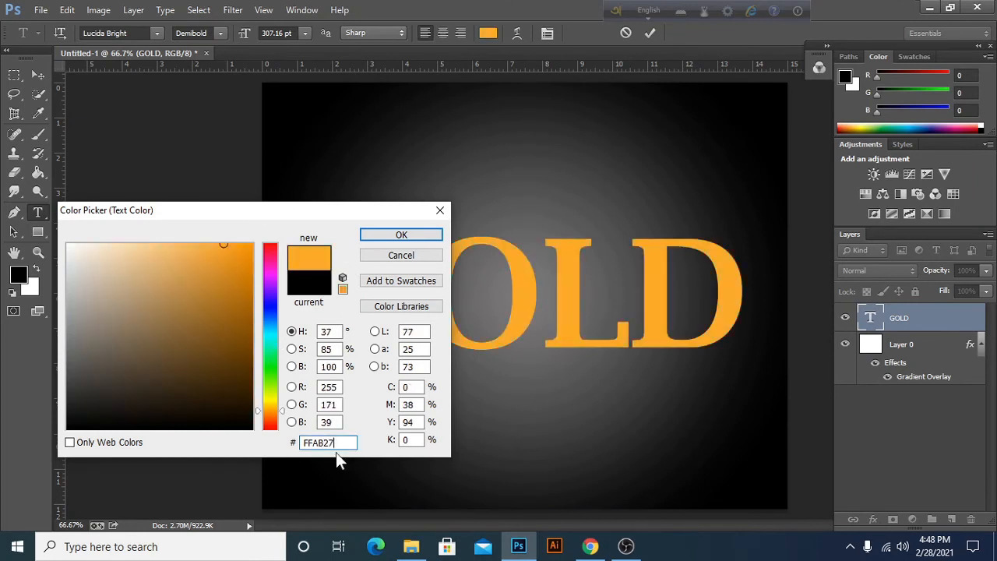
left_click(402, 235)
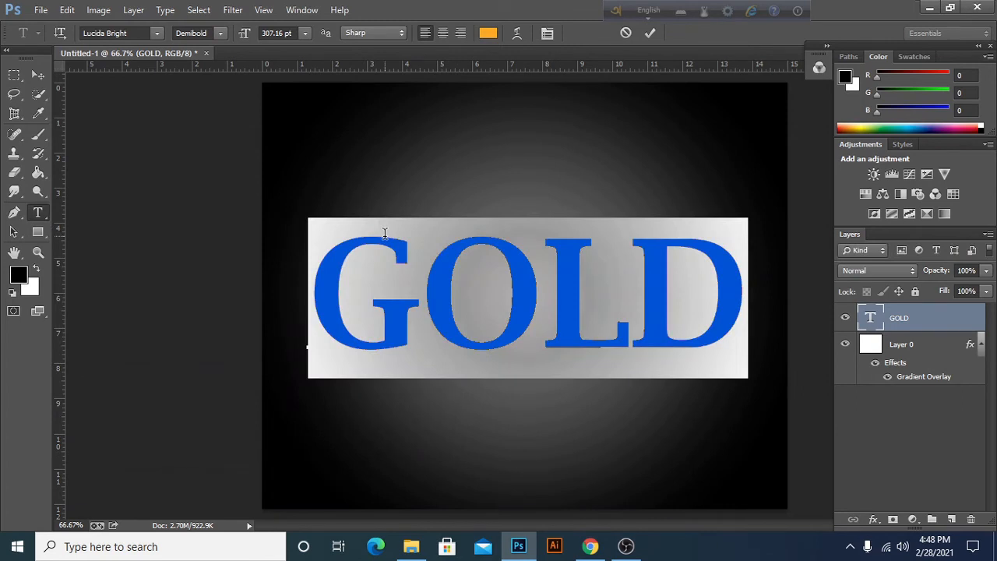
left_click(37, 72)
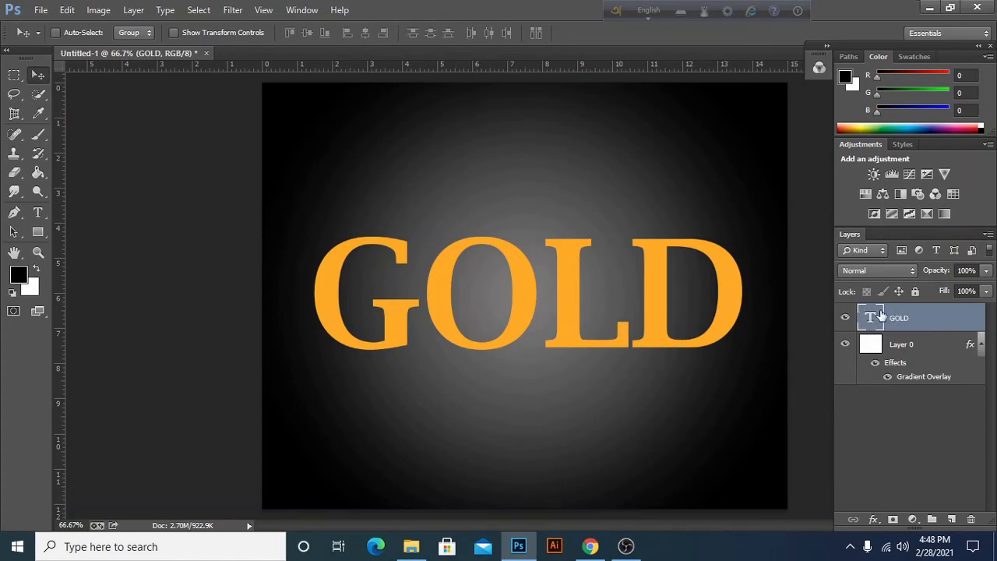
Add a Bevel & Emboss effect to the GOLD text layer with a depth of 500%.
double_click(928, 319)
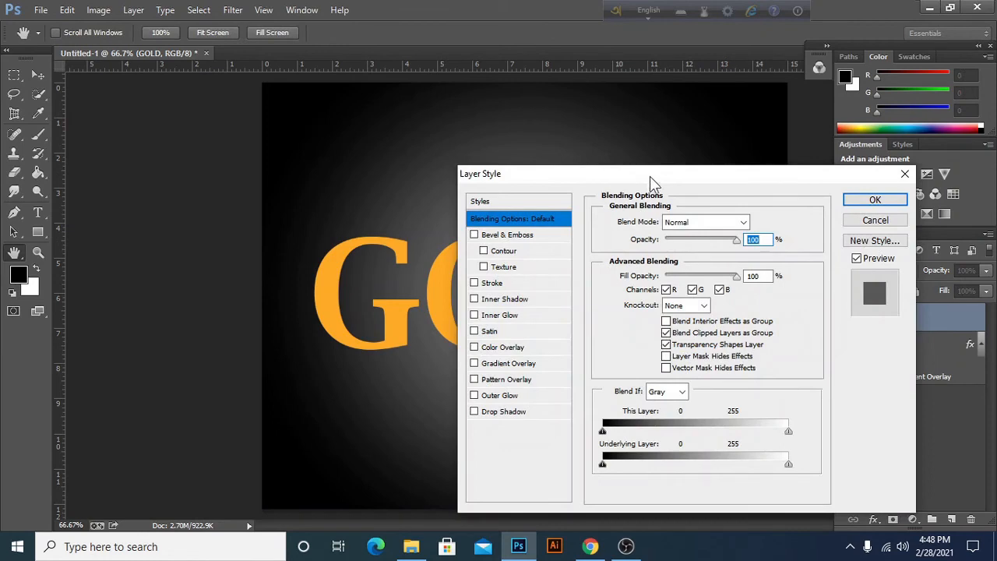
left_click_drag(650, 176, 712, 129)
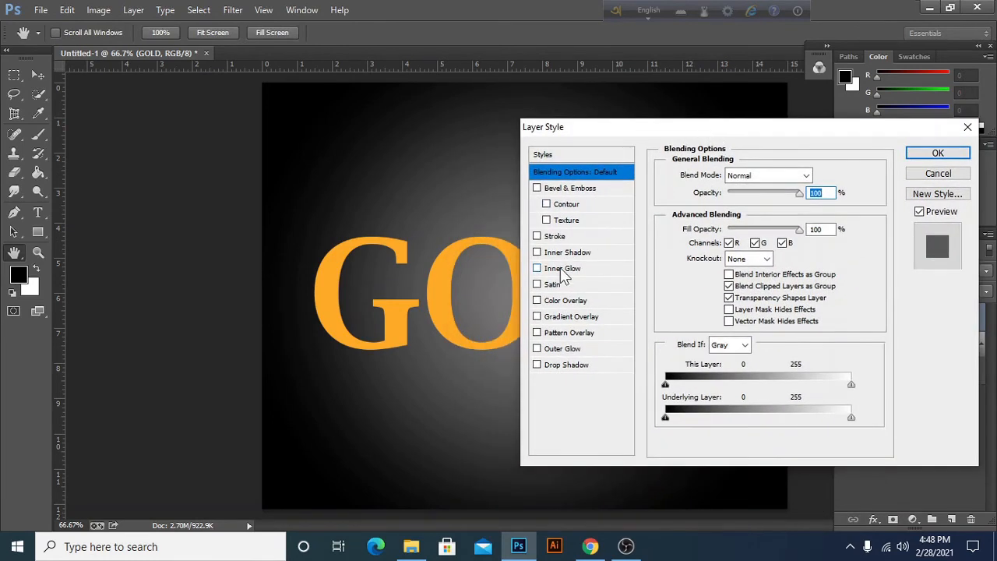
left_click(560, 188)
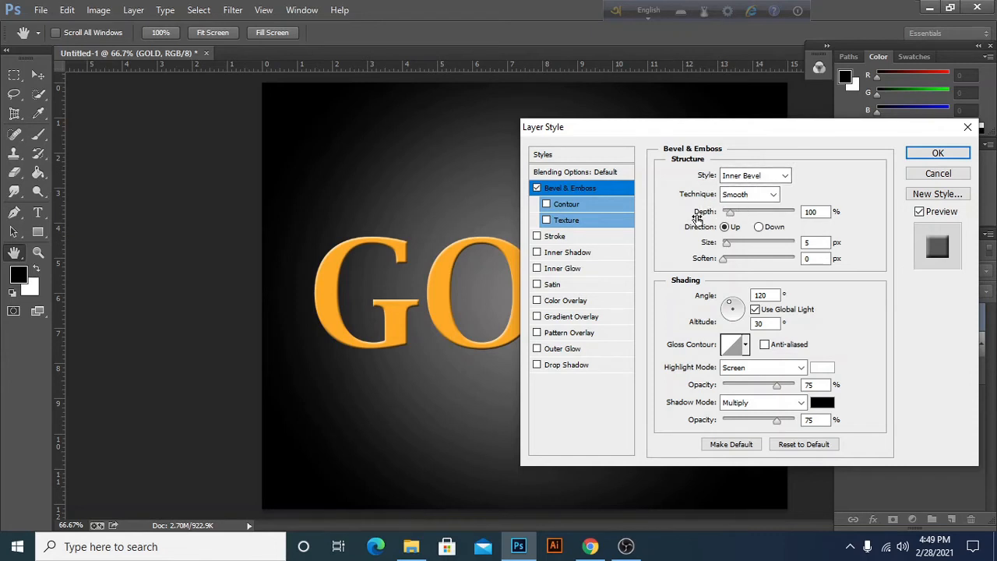
left_click(814, 212)
key("BackSpace")
key("BackSpace")
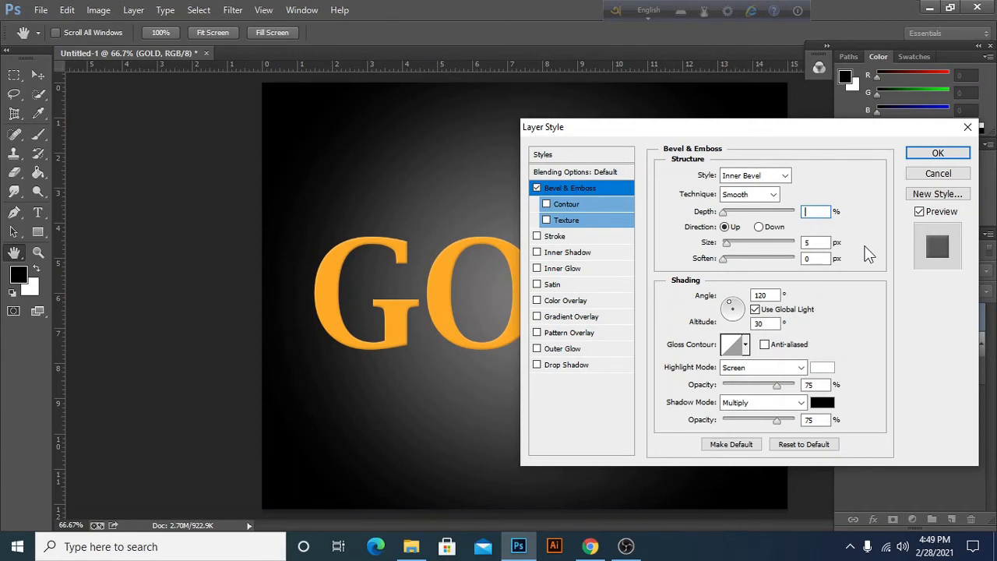
type("500")
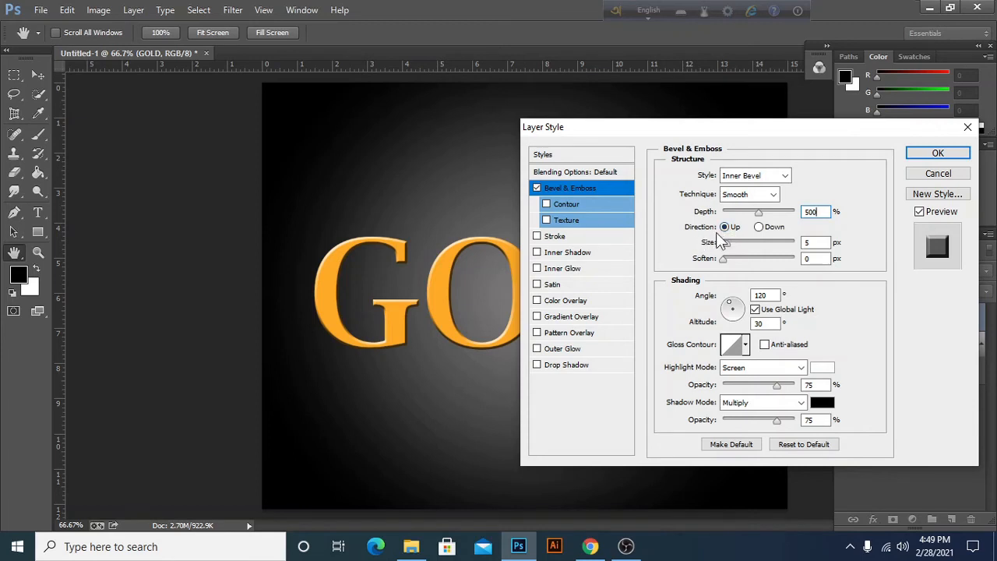
Set the bevel's size to 30 px and its soften value to 2 px.
left_click(816, 243)
key("BackSpace")
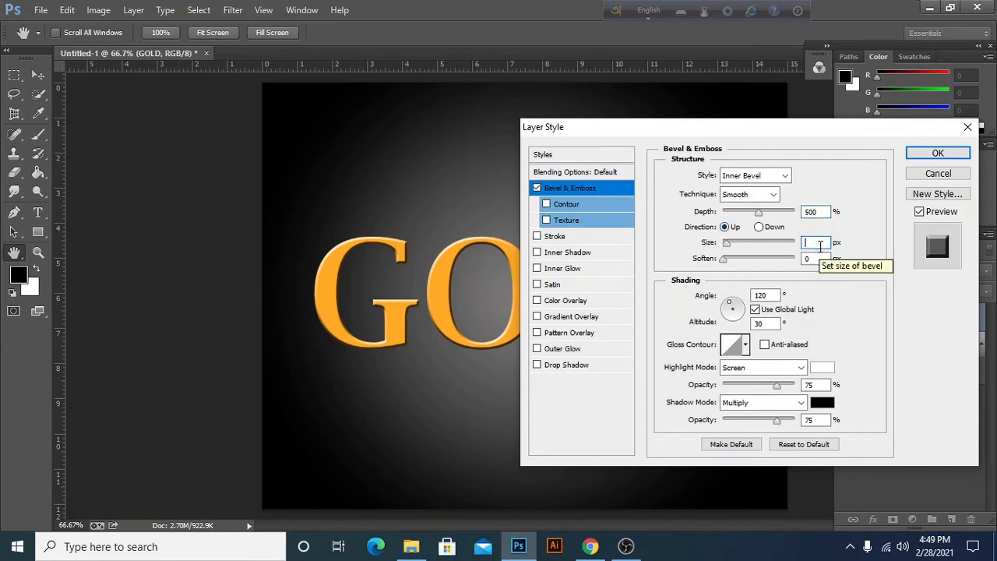
type("30")
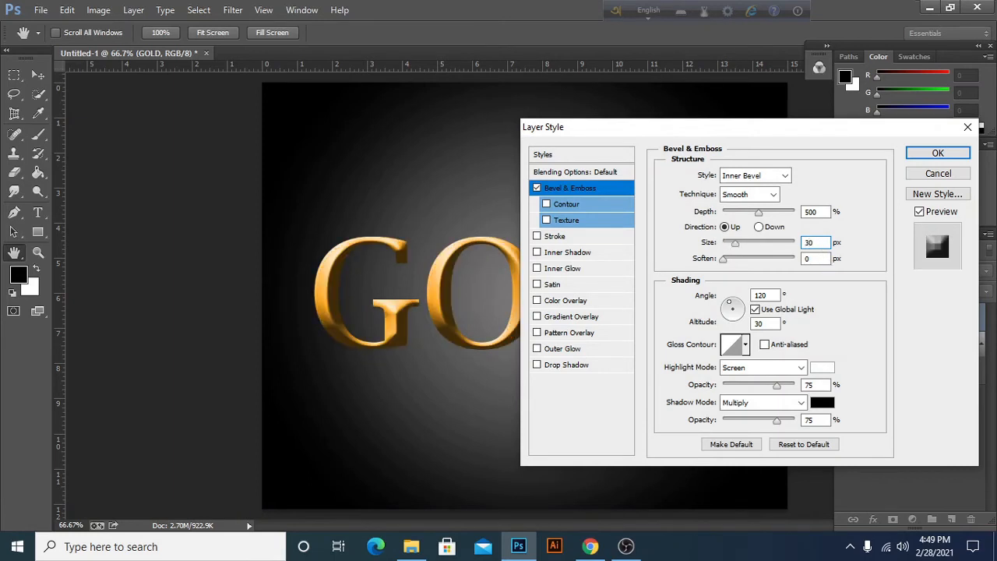
left_click(817, 258)
key("BackSpace")
type("2")
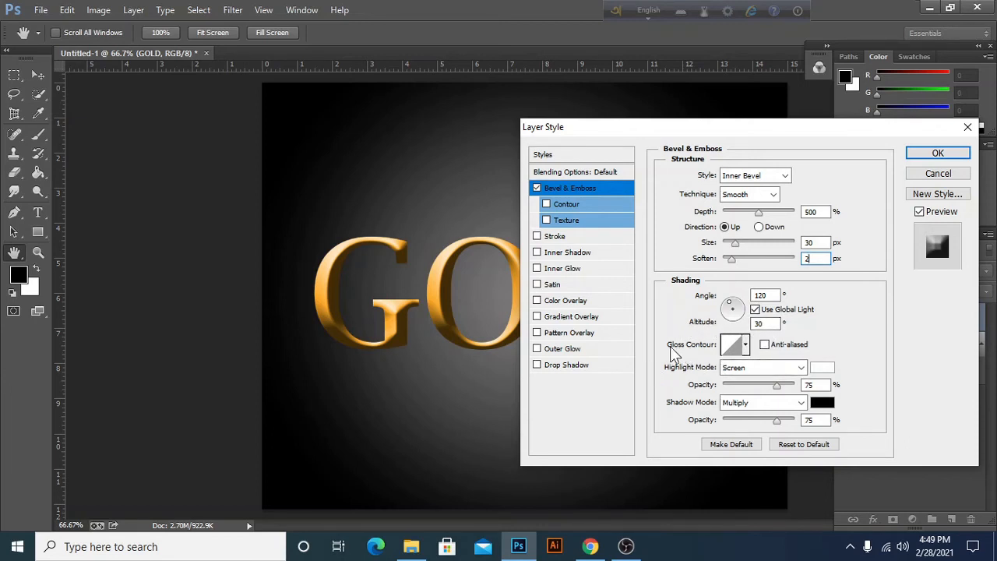
Change the bevel's gloss contour to the Ring - Double preset.
left_click(731, 345)
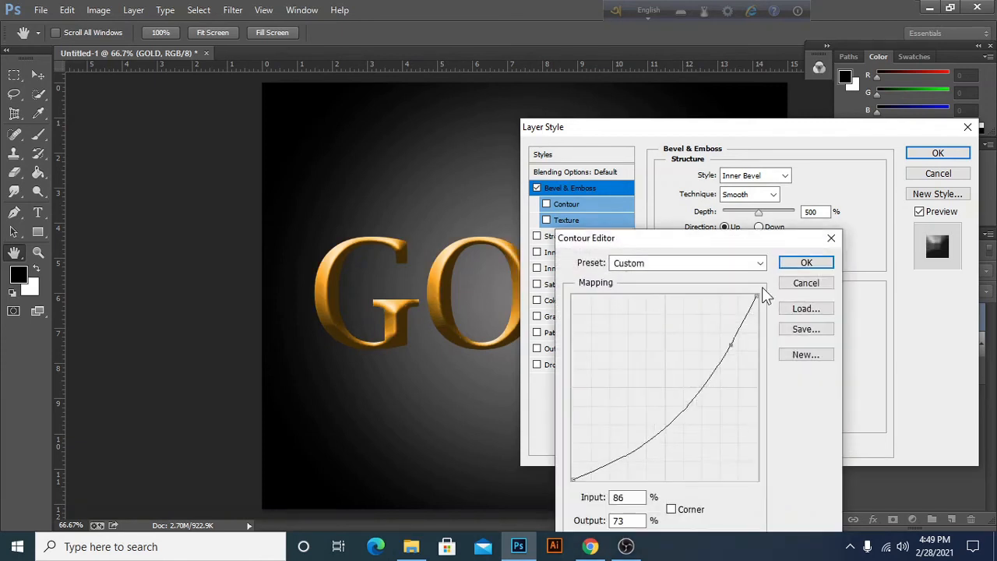
left_click(761, 264)
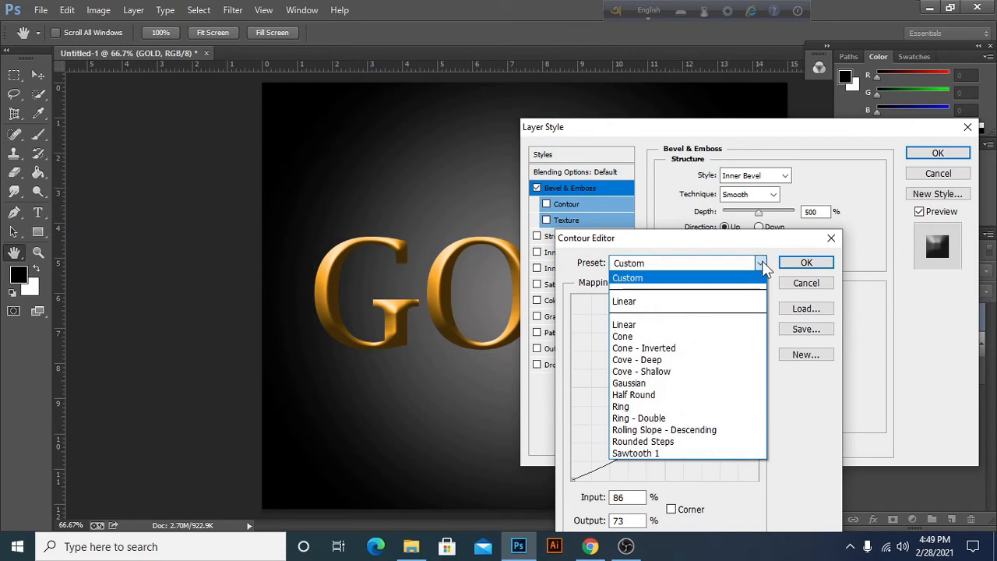
left_click(629, 419)
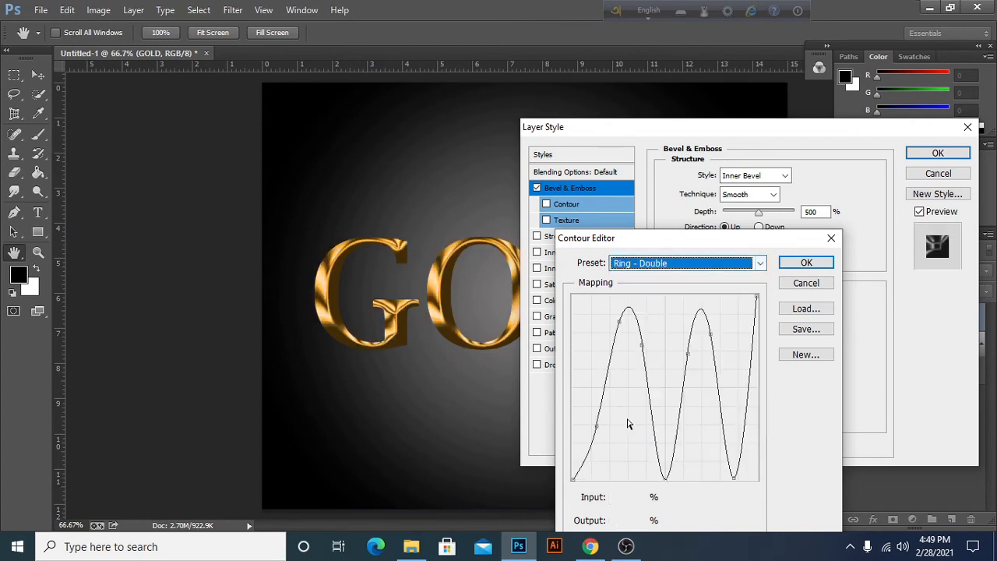
left_click(806, 267)
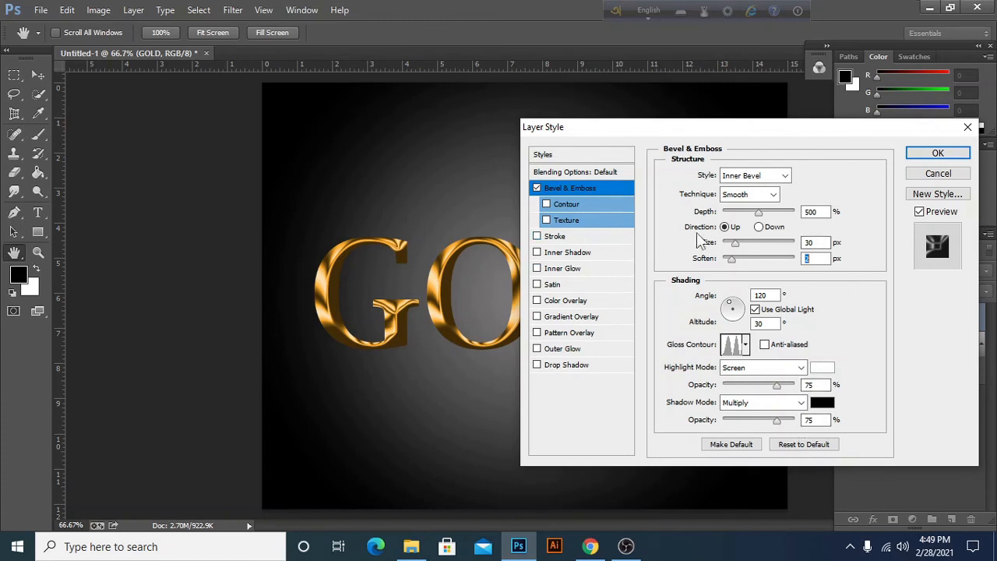
Enable the bevel's Contour option and give it the Gaussian preset.
left_click(568, 205)
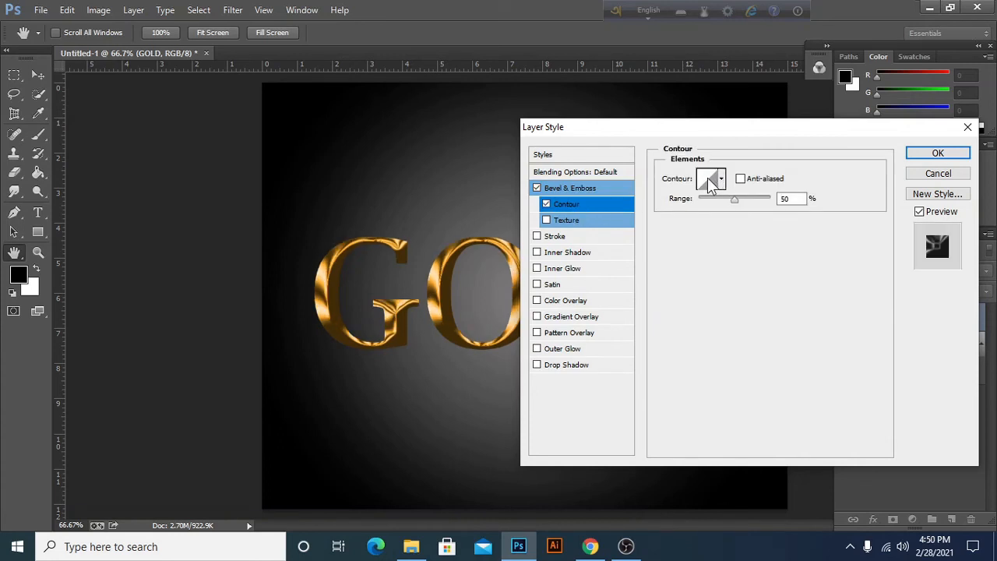
left_click(710, 184)
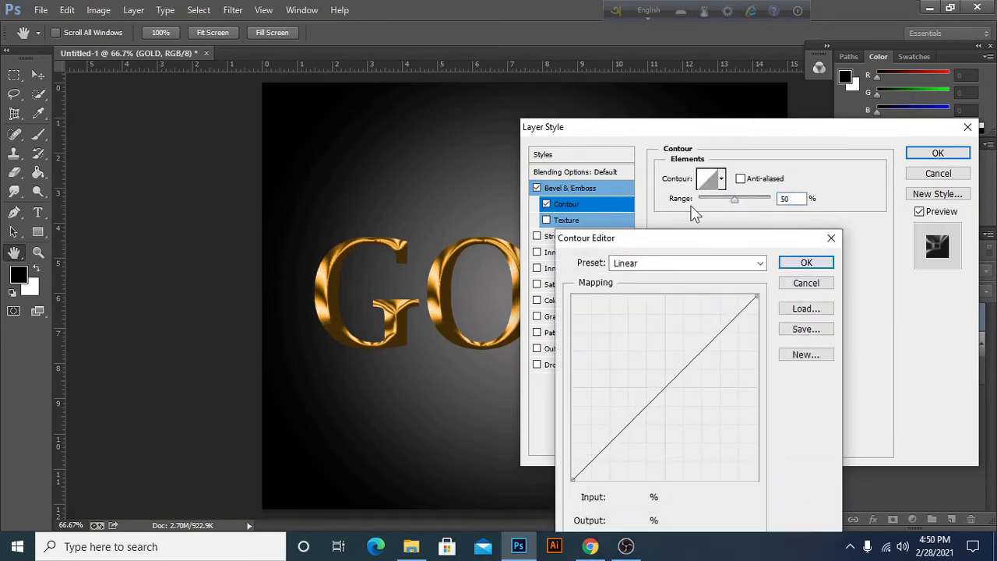
left_click(759, 263)
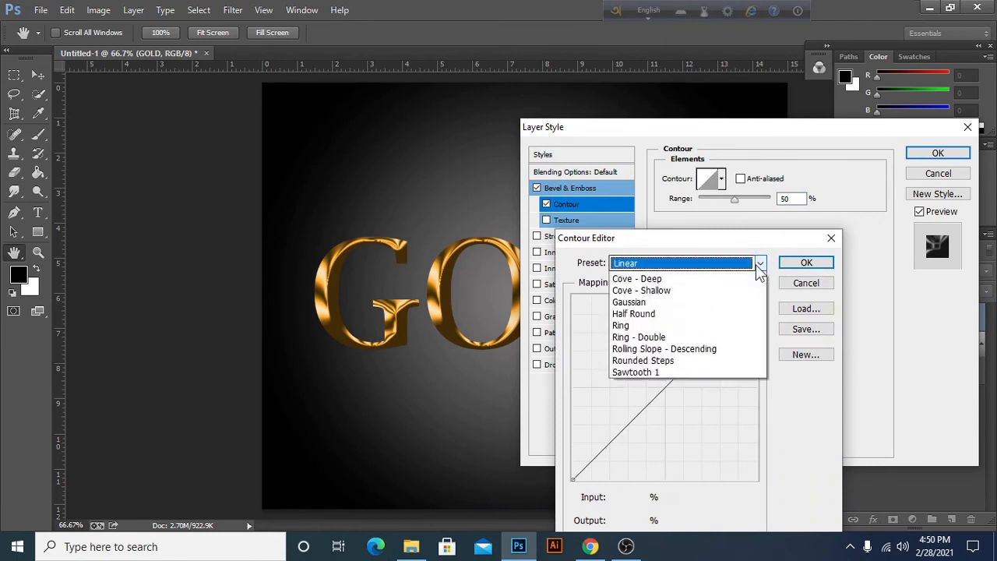
left_click(628, 385)
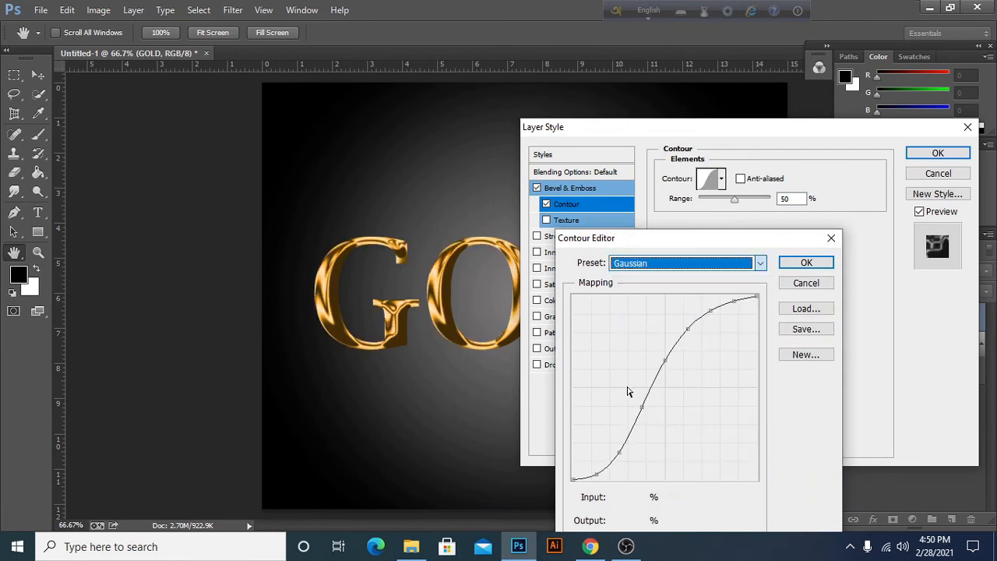
left_click(802, 264)
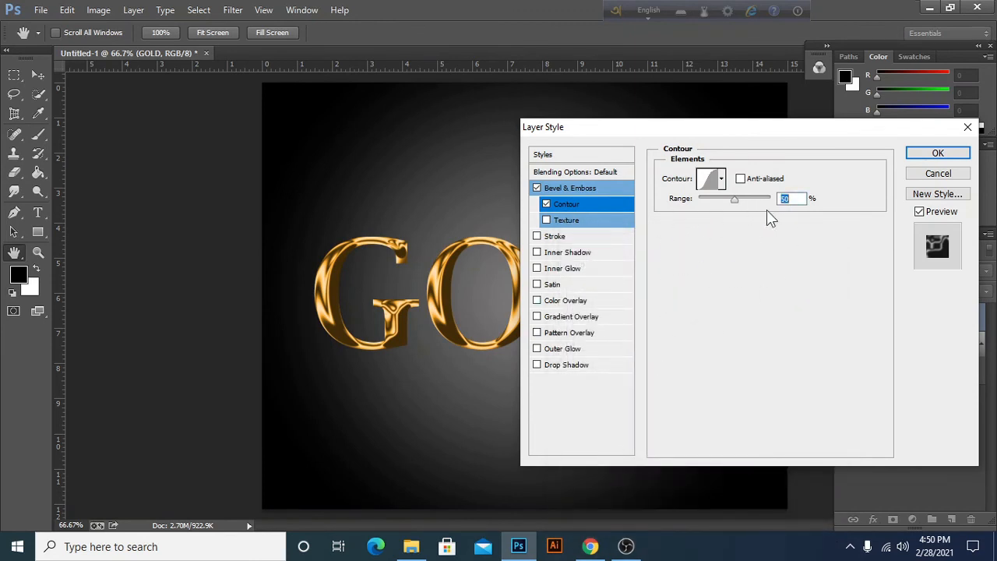
Add a drop shadow to the GOLD text with a distance of 12 px and a spread of 8%.
left_click(561, 365)
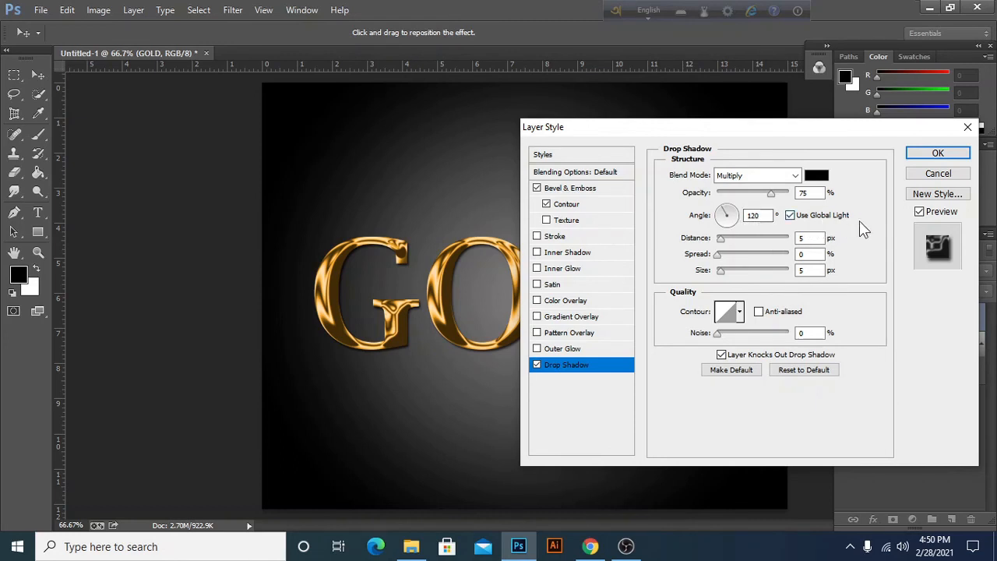
left_click(809, 238)
key("BackSpace")
type("12")
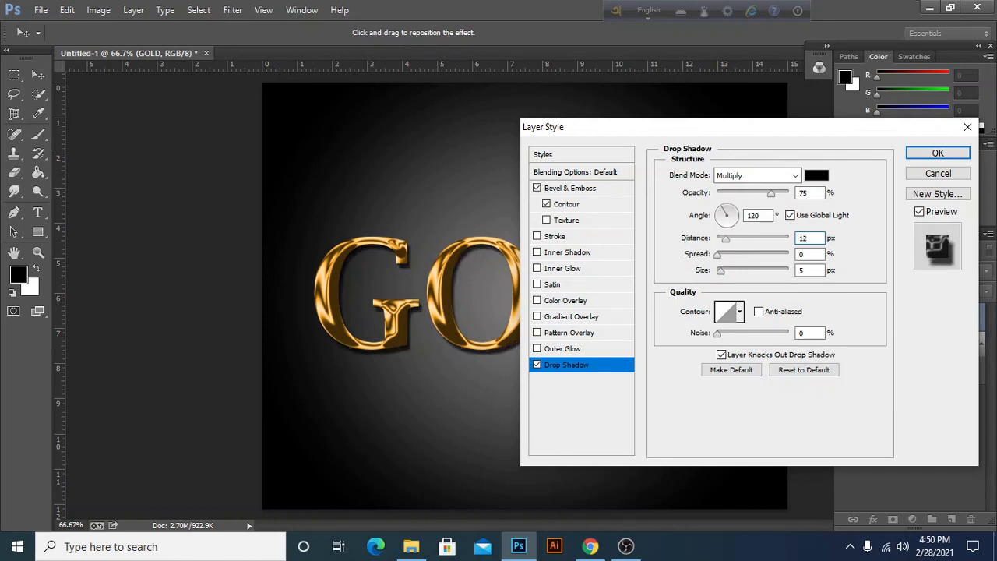
left_click(802, 254)
type("8")
Set the drop shadow's size to 8 px and apply the layer style.
left_click(811, 270)
key("BackSpace")
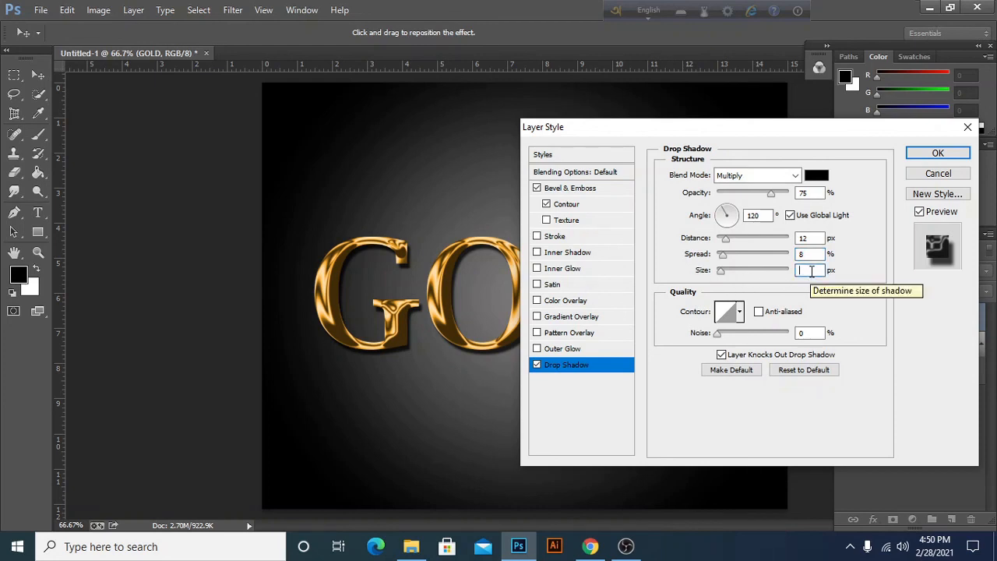
type("10")
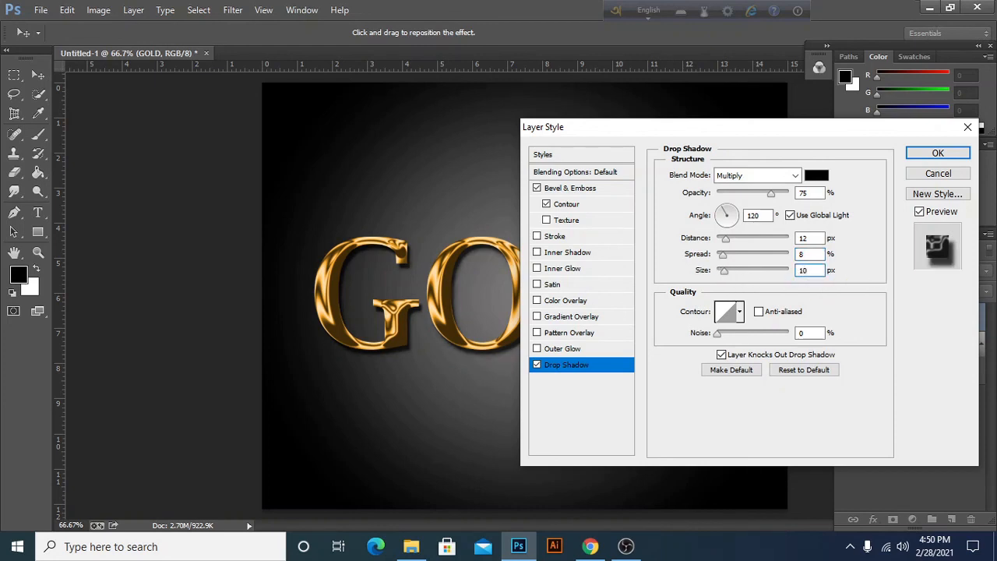
key("BackSpace")
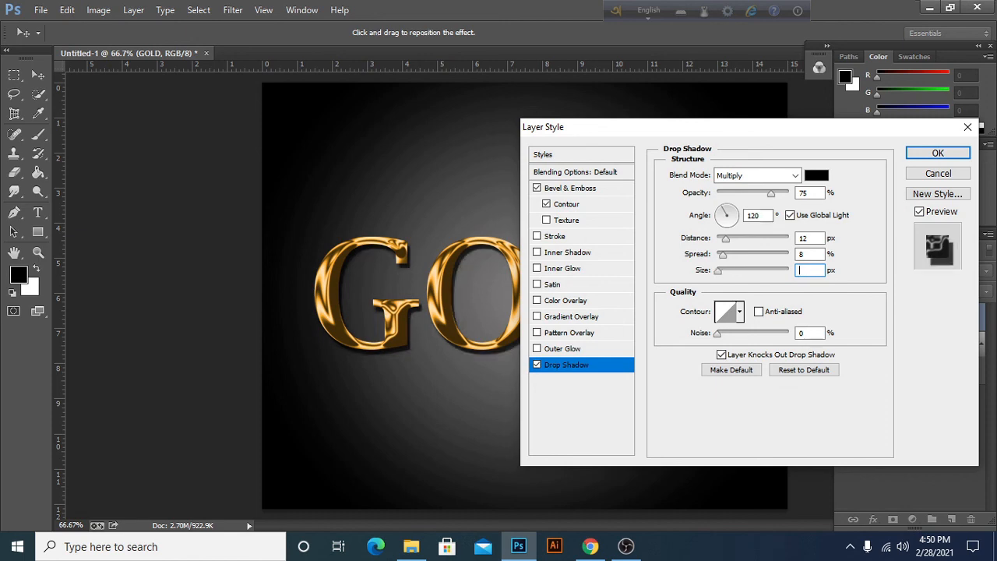
type("8")
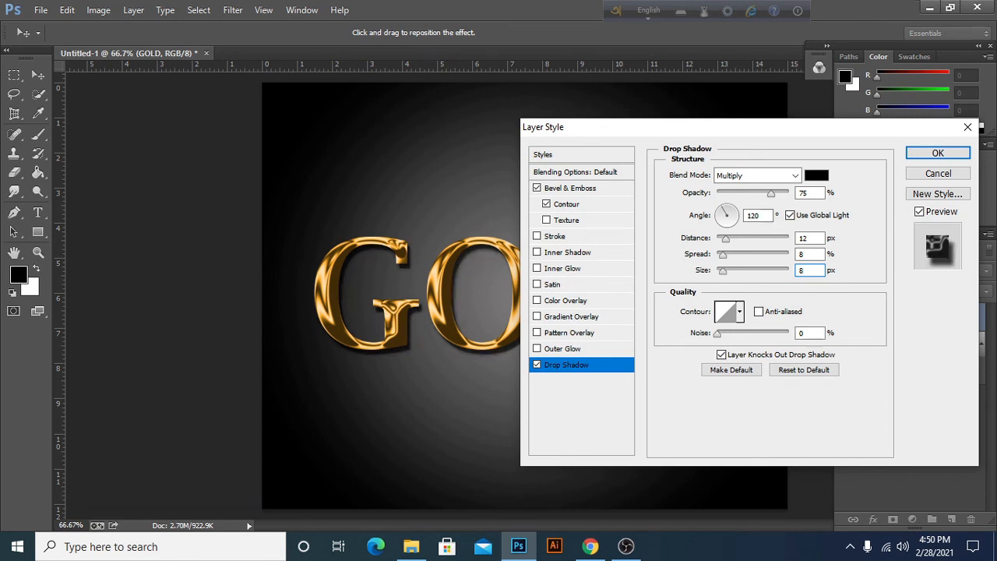
left_click(941, 153)
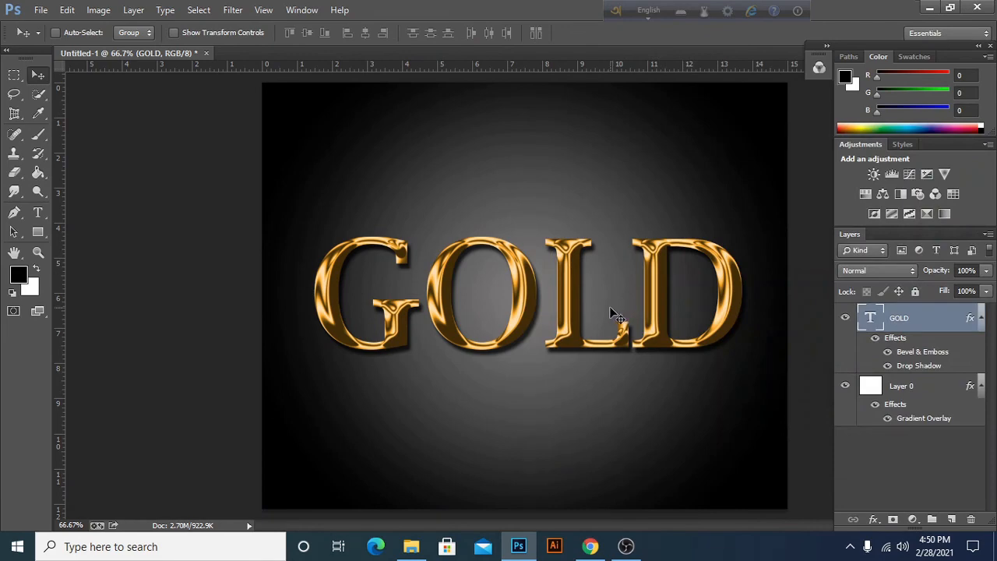
scroll(610, 306, "up", 5)
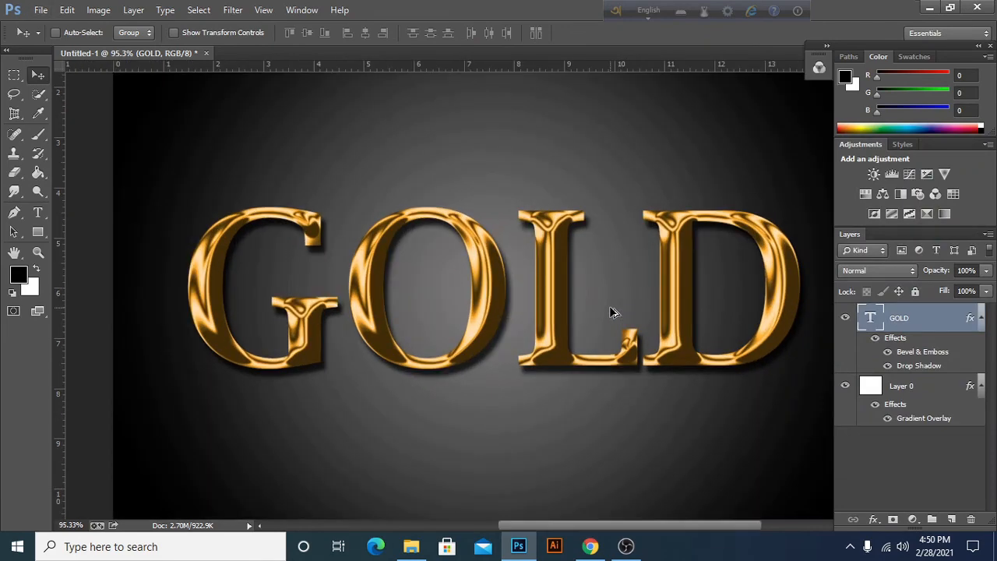
scroll(611, 312, "down", 2)
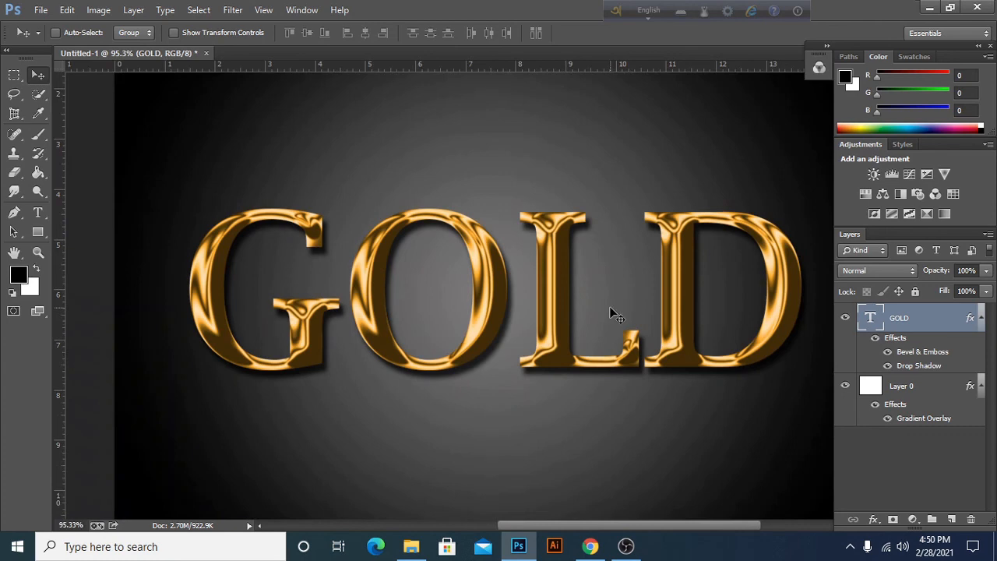